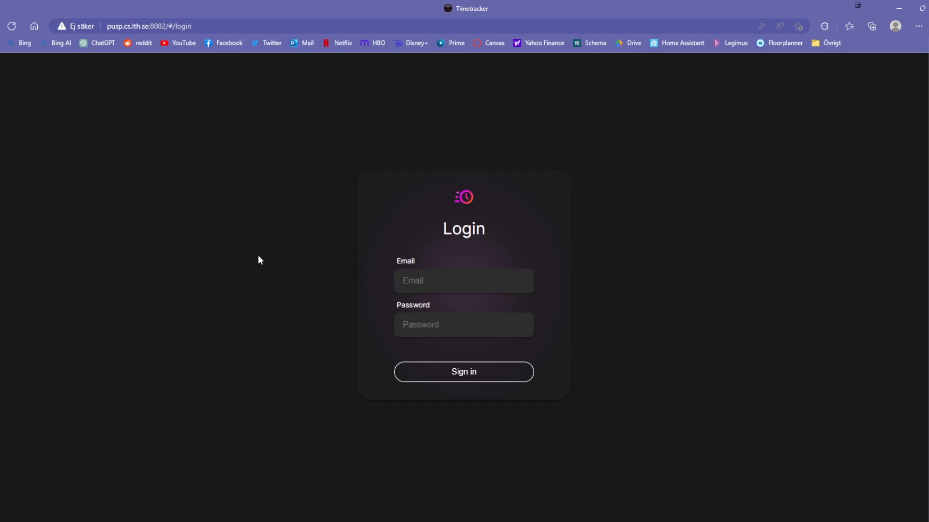
- Sign in to Timetracker with the administrator's saved email and password from the password manager
left_click(419, 286)
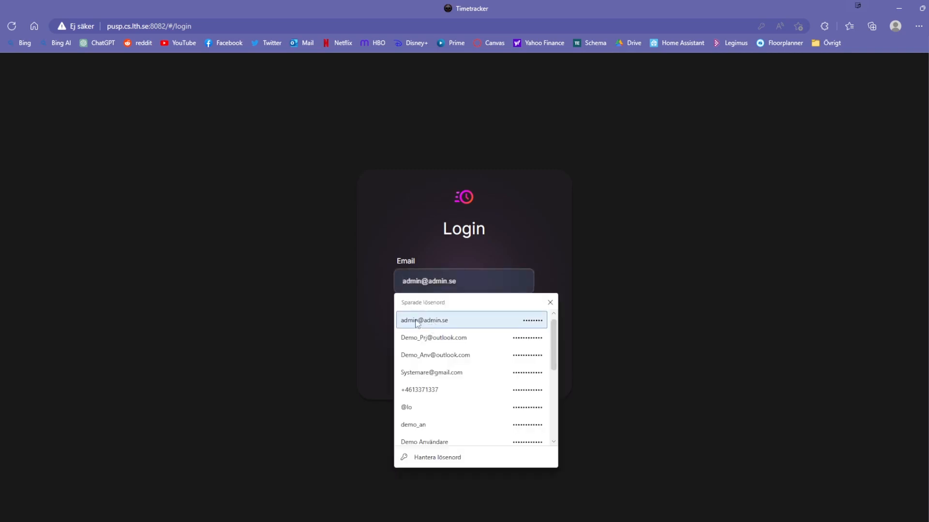
left_click(461, 321)
left_click(462, 325)
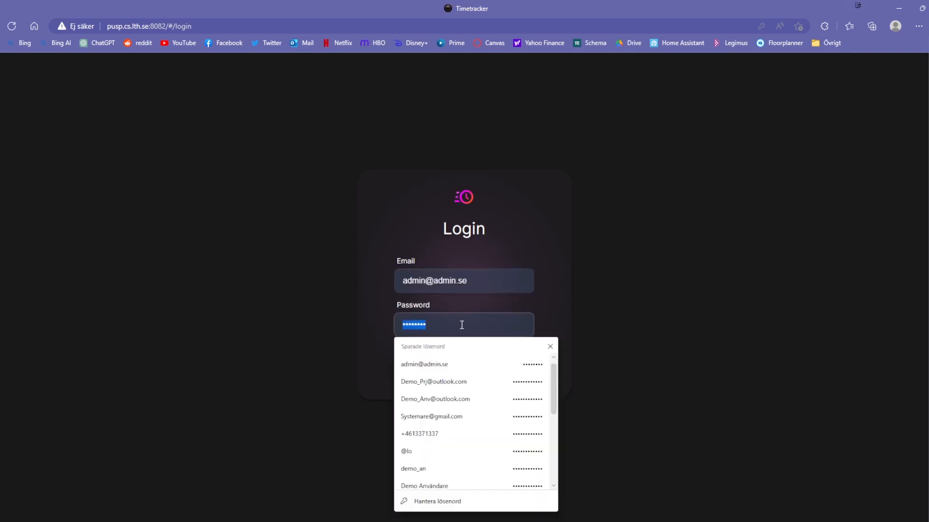
left_click(450, 364)
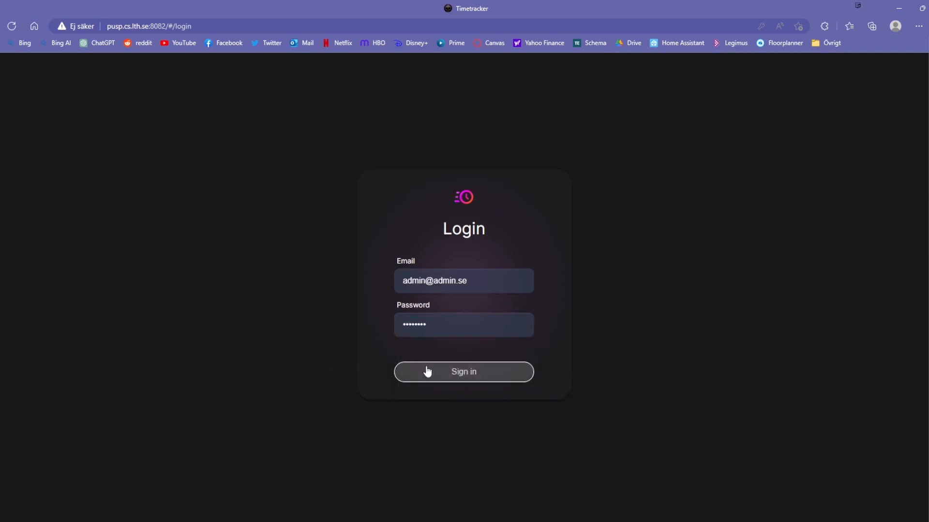
left_click(427, 372)
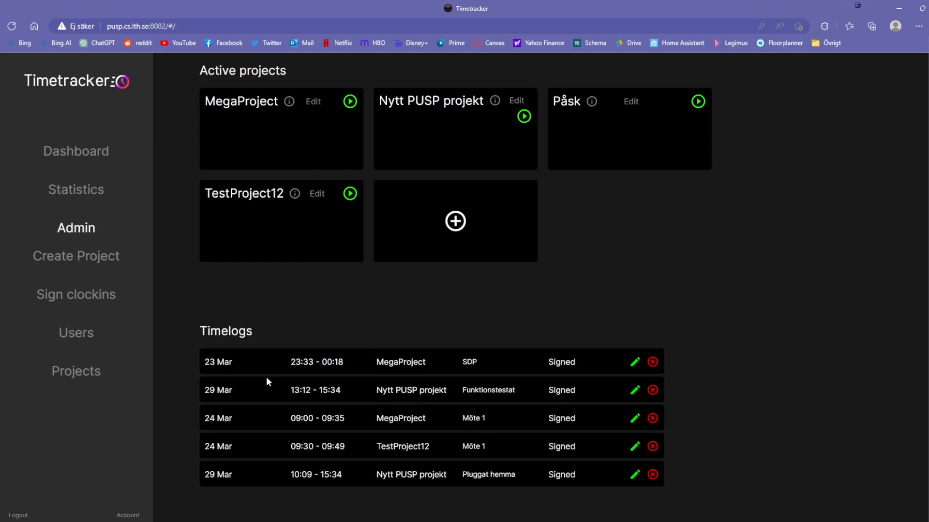
- Show MegaProject's statistics (80 min: Möte 35, Utveckling av SDP 45) and download them as .csv
left_click(88, 193)
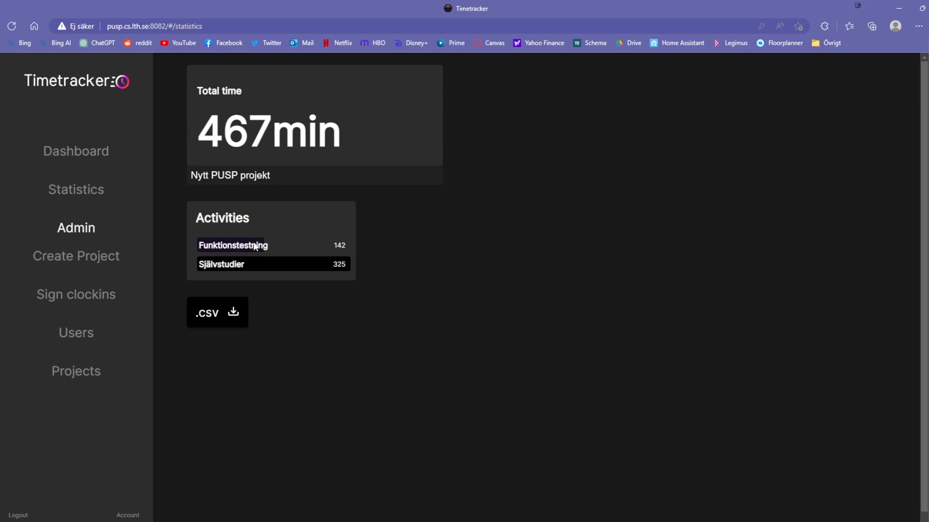
left_click(234, 178)
left_click(228, 251)
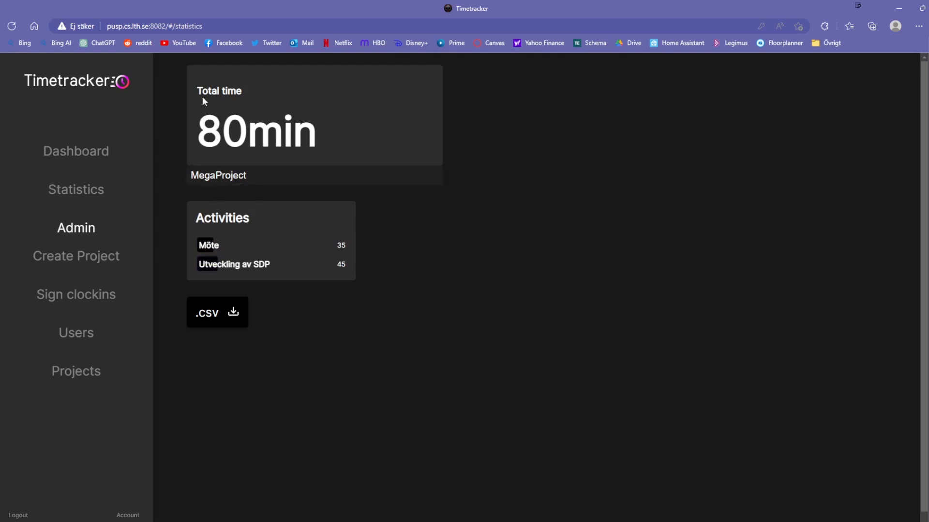
left_click(233, 174)
left_click(234, 174)
left_click(194, 325)
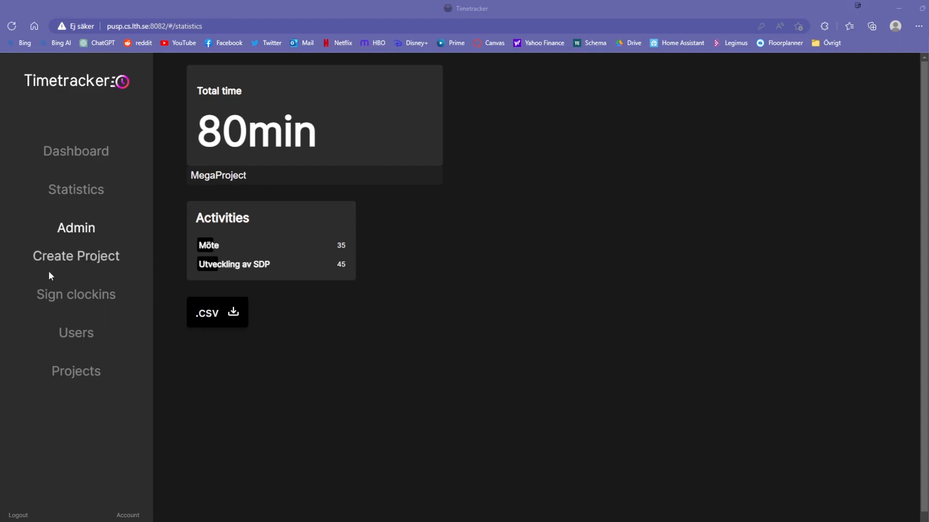
- Create a project titled 'Nytt Projekt Demo' and save its settings on the edit page
left_click(103, 261)
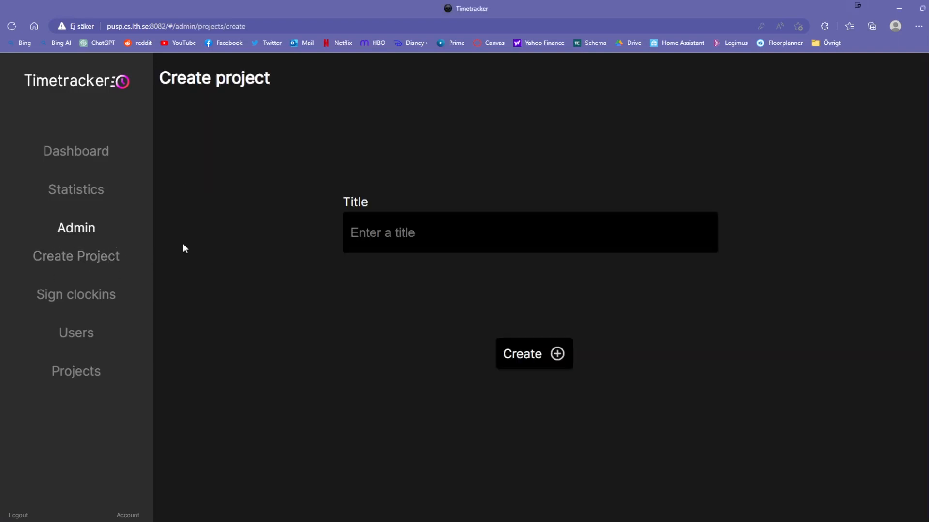
left_click(380, 243)
type("Nytt ")
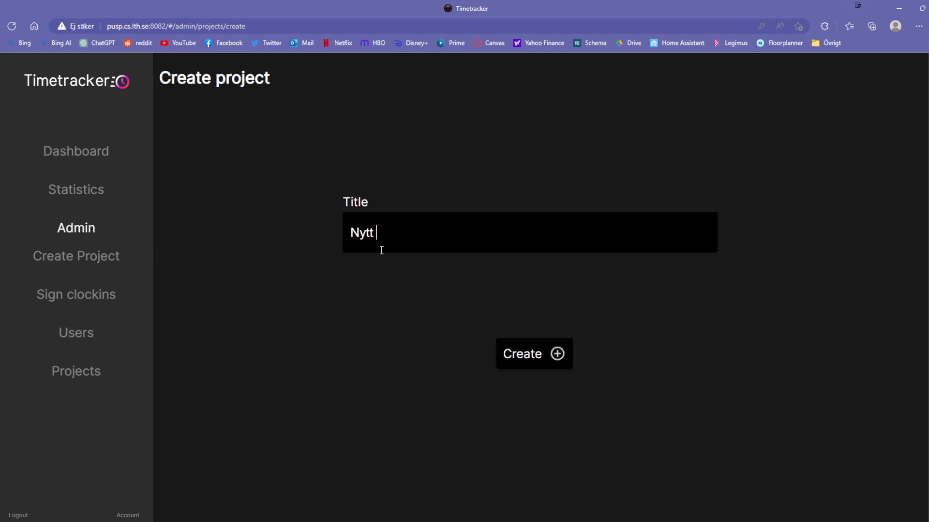
type("Projekt Demo")
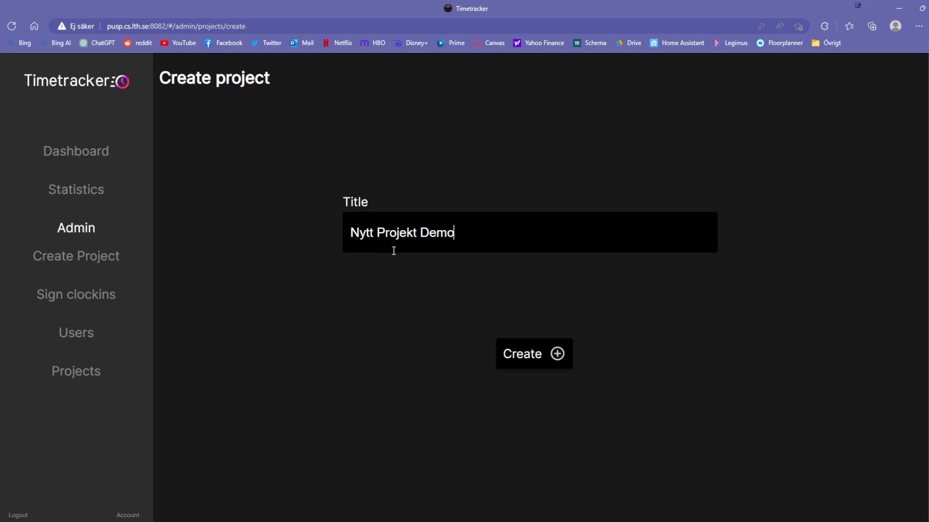
left_click(532, 370)
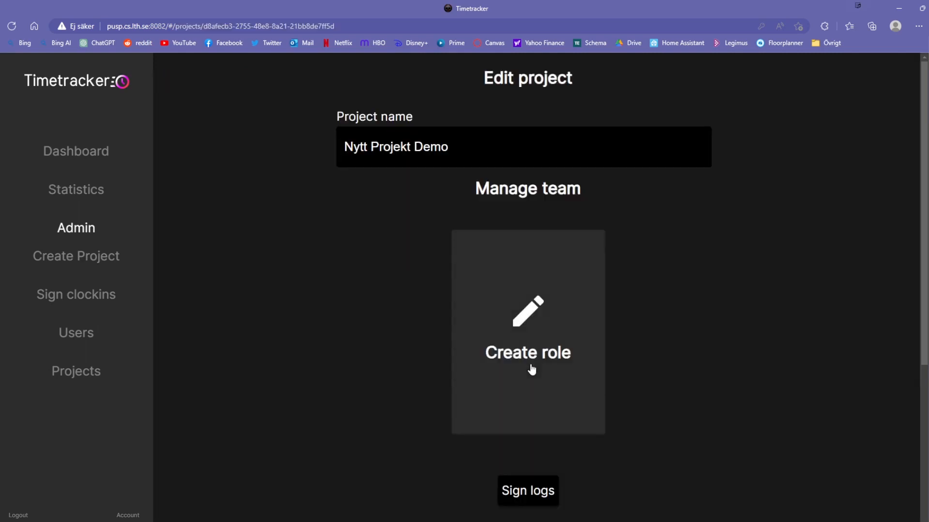
scroll(762, 332, "down", 1)
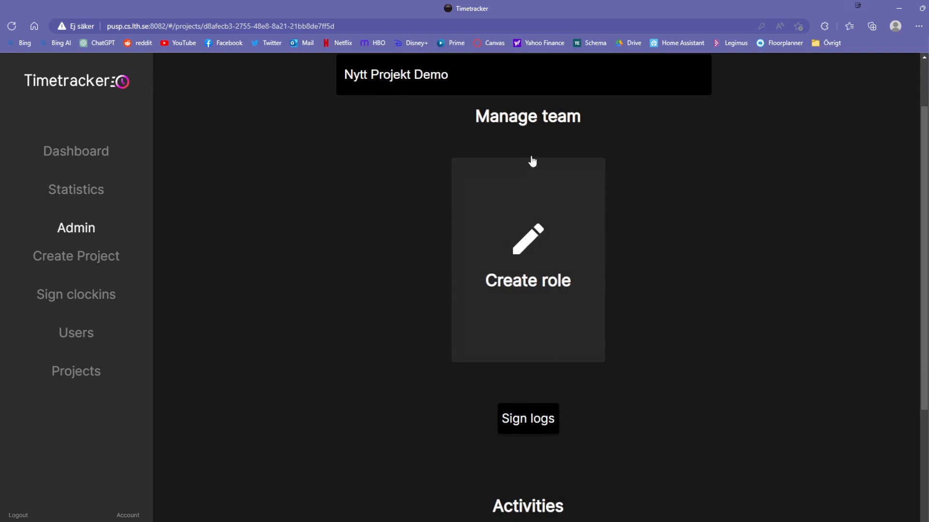
scroll(707, 338, "down", 2)
scroll(707, 337, "up", 3)
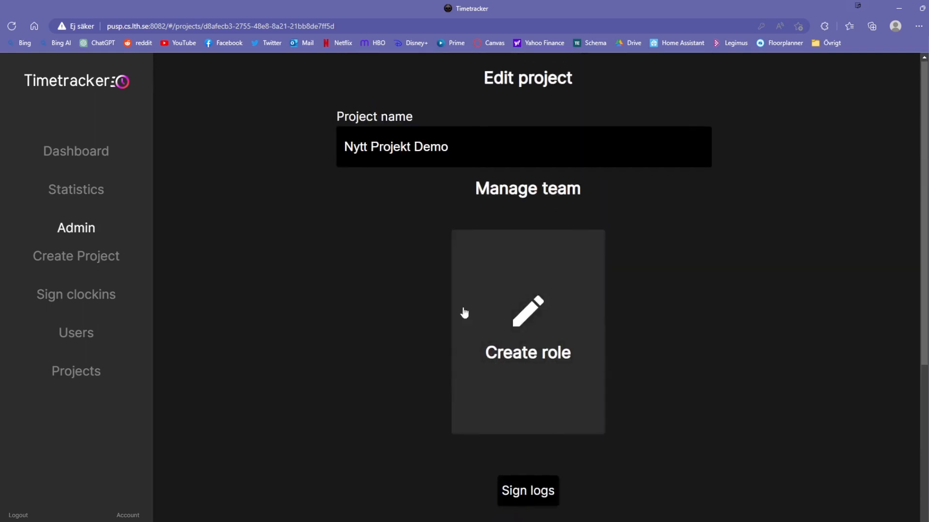
scroll(543, 381, "down", 3)
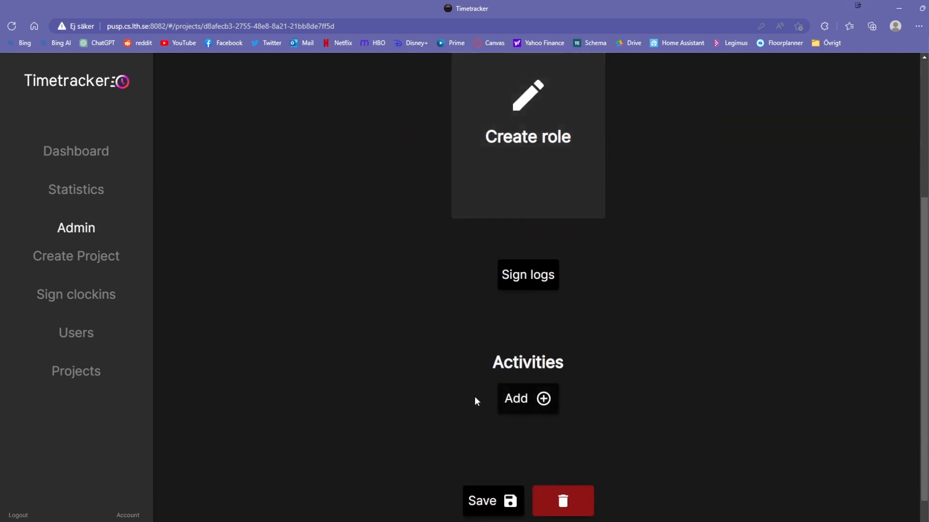
scroll(469, 387, "down", 1)
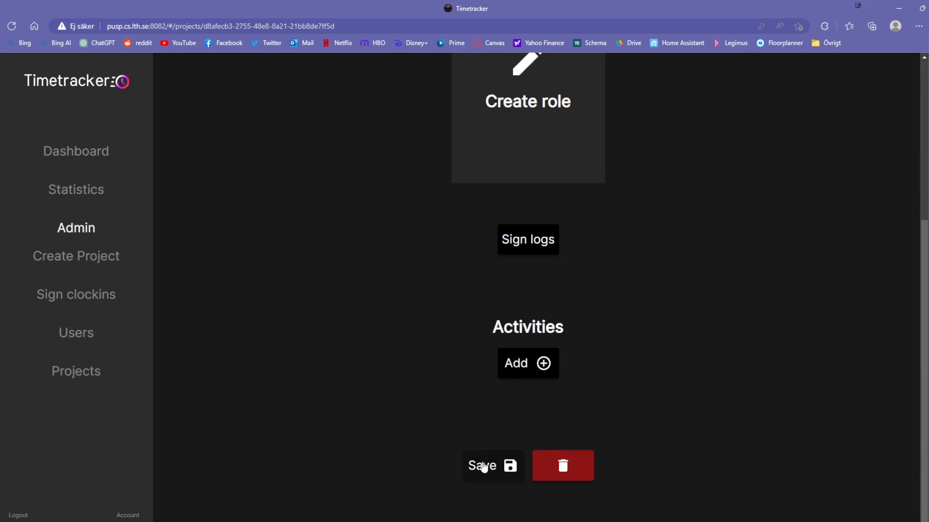
left_click(482, 466)
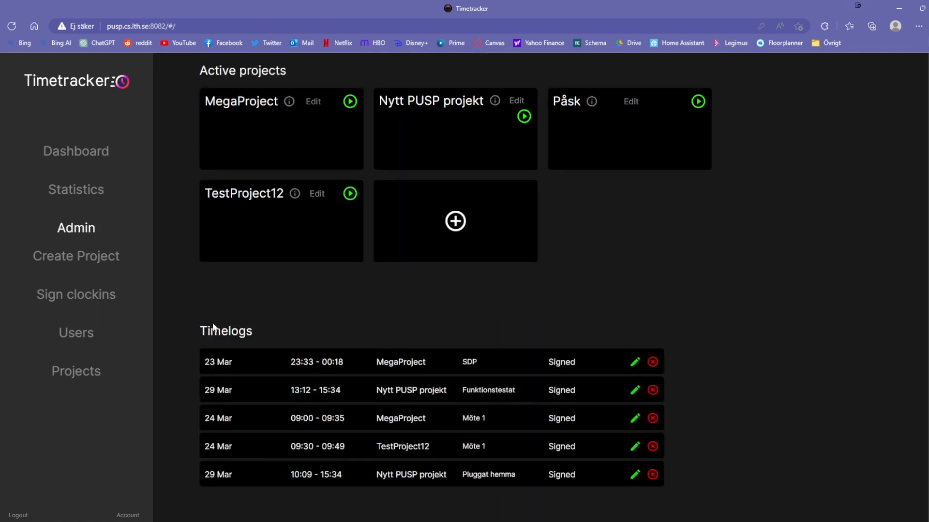
- Open Sign clockins and highlight the first unsigned report's date, time and MegaProject
left_click(79, 303)
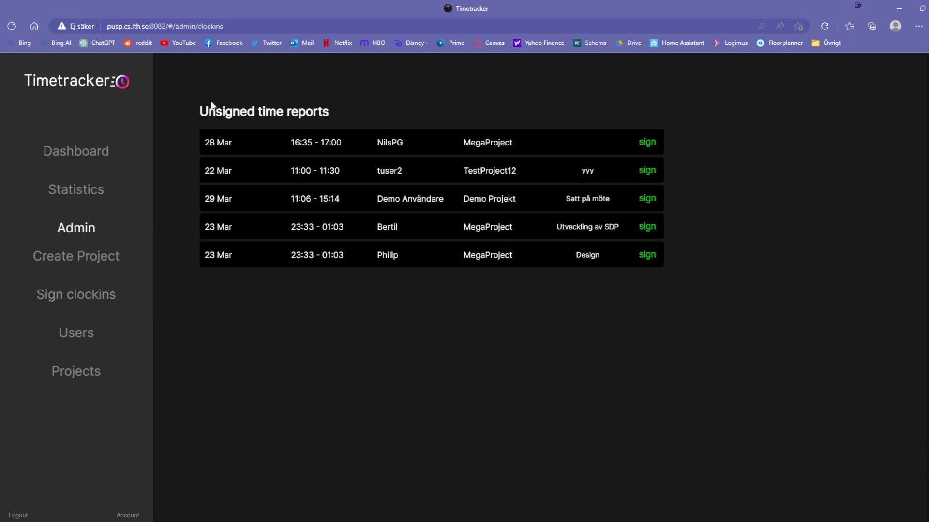
left_click_drag(200, 111, 345, 141)
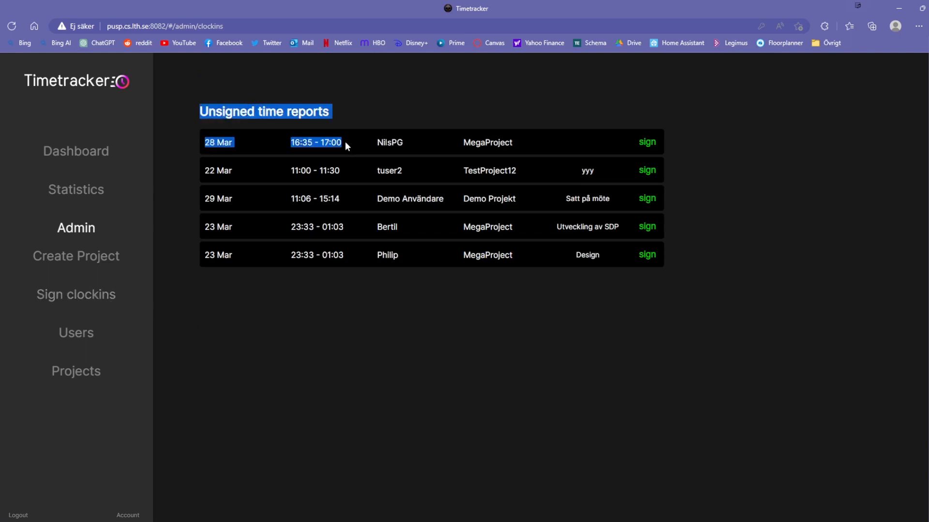
left_click(316, 315)
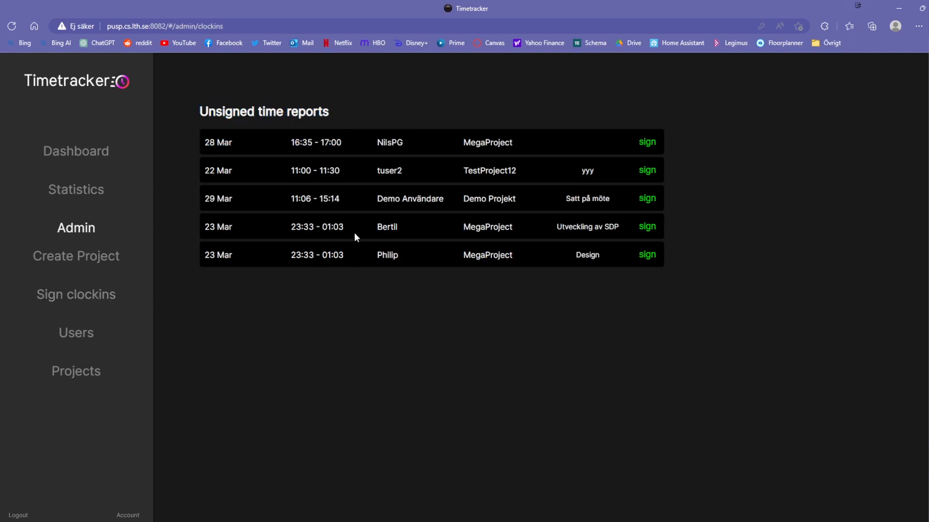
left_click_drag(462, 143, 514, 141)
left_click(482, 289)
left_click(475, 143)
- Point out the MegaProject and TestProject12 reports, then go to the Users page
left_click_drag(462, 142, 530, 142)
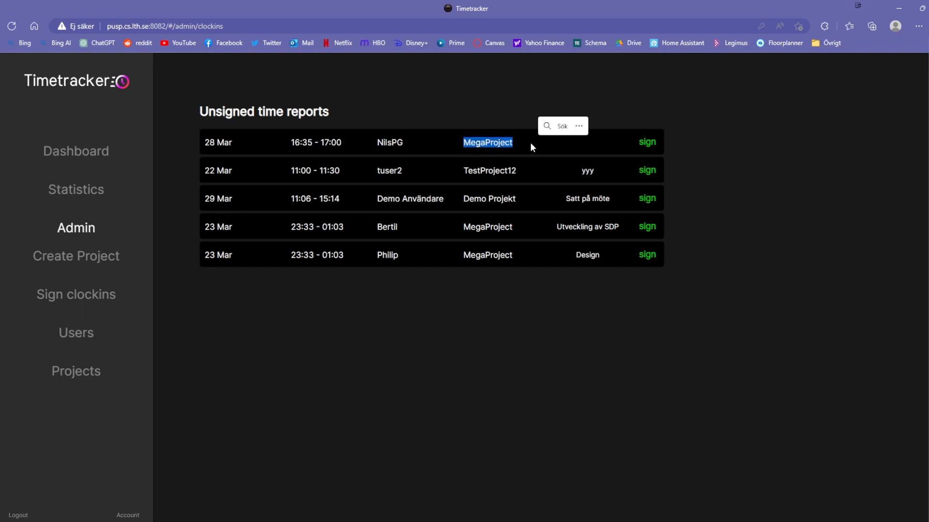
left_click(372, 172)
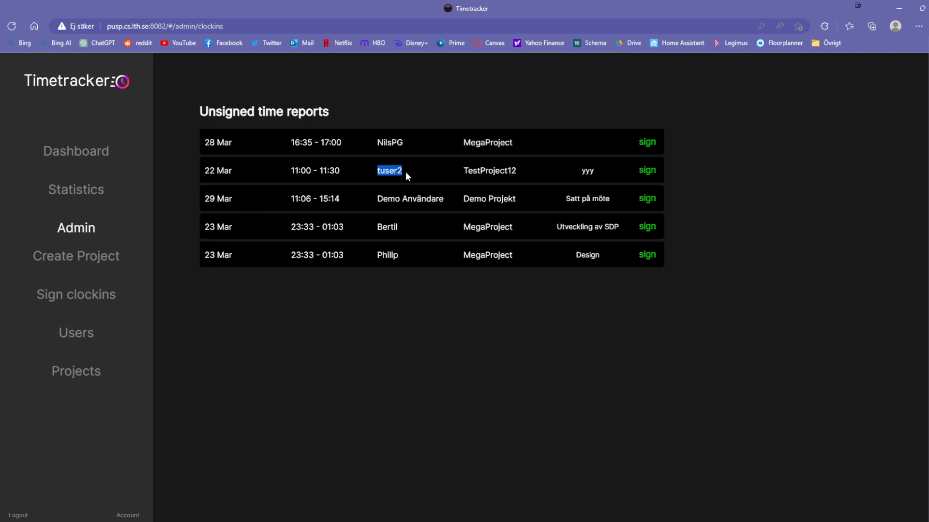
left_click_drag(461, 169, 521, 169)
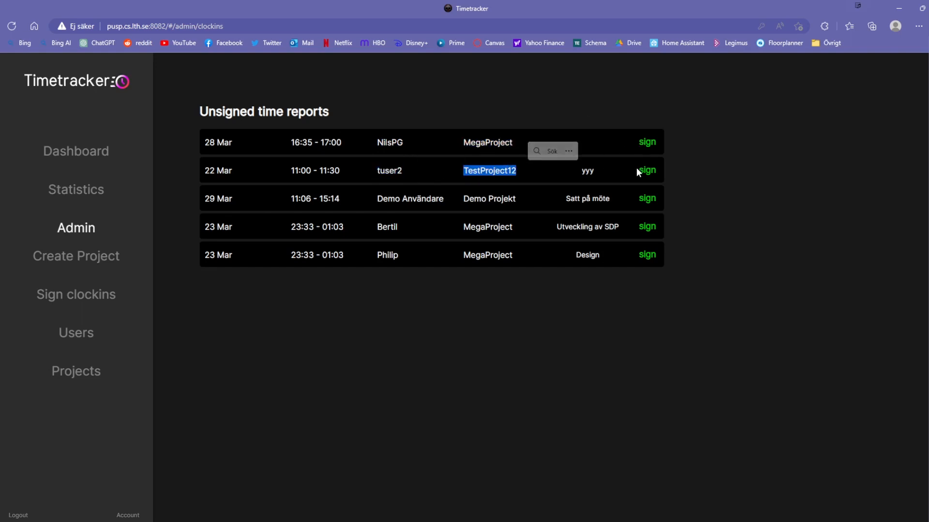
left_click(361, 310)
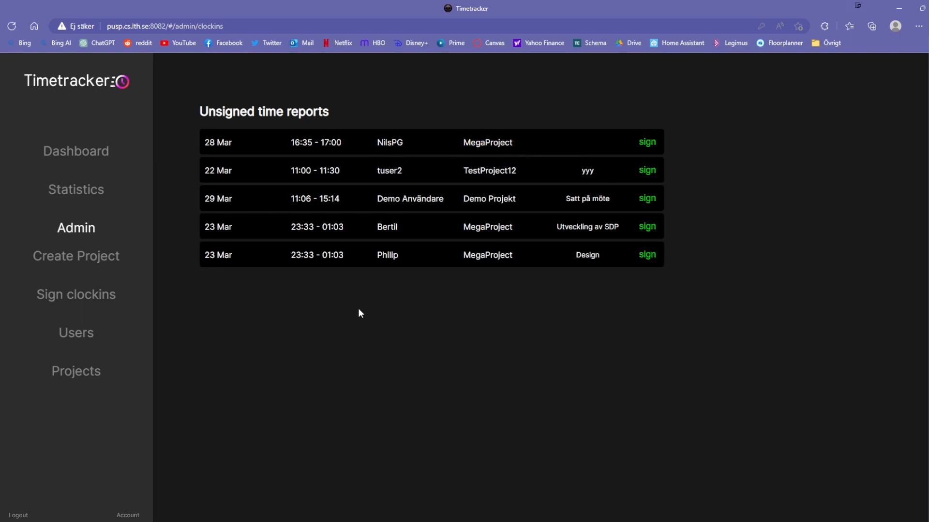
left_click(83, 338)
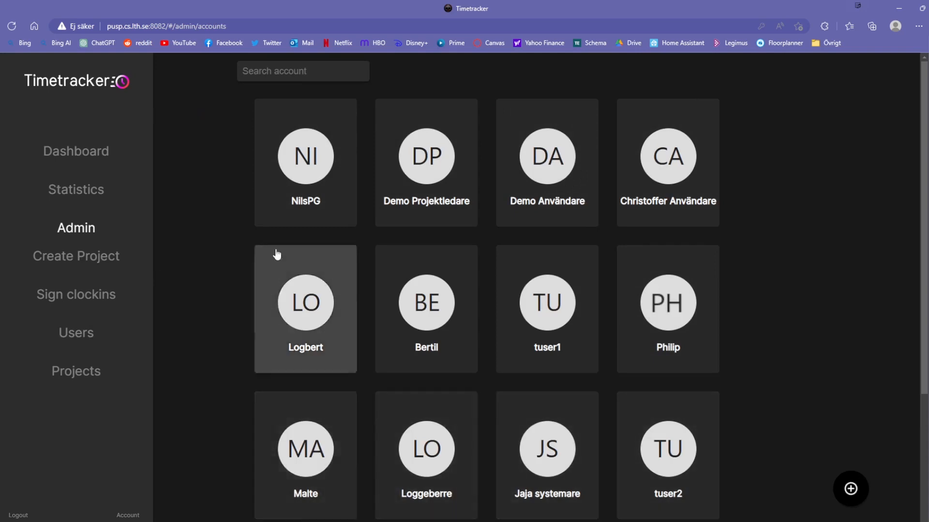
- Search the user accounts for 'log' and open the first match's Manage account page
scroll(445, 266, "down", 4)
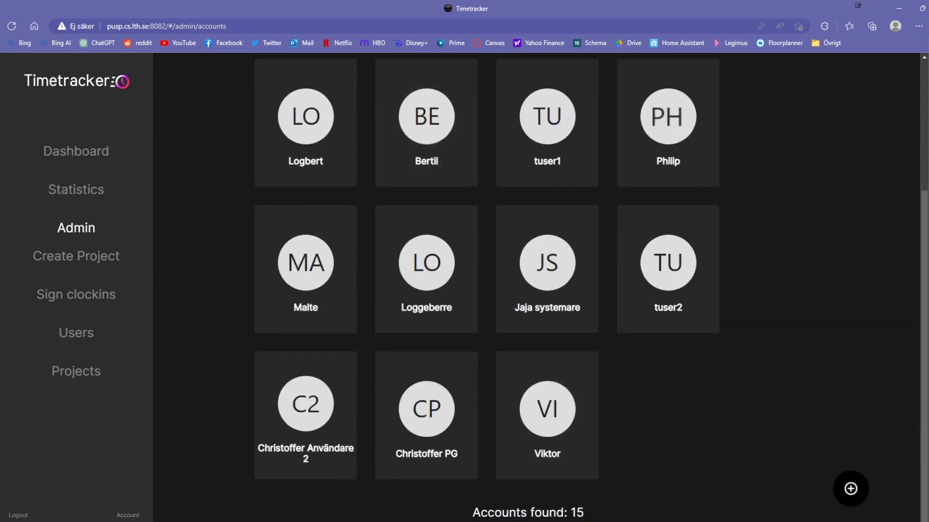
scroll(651, 479, "up", 4)
left_click(297, 71)
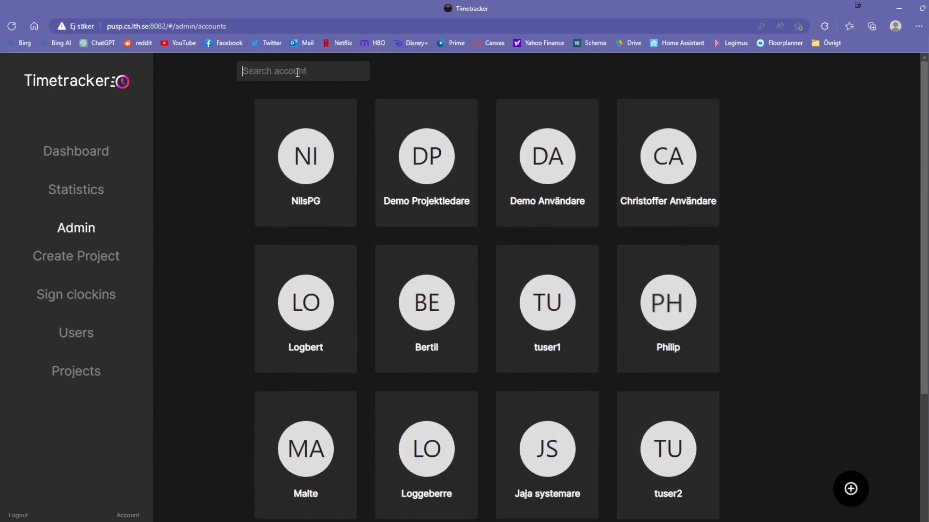
type("log")
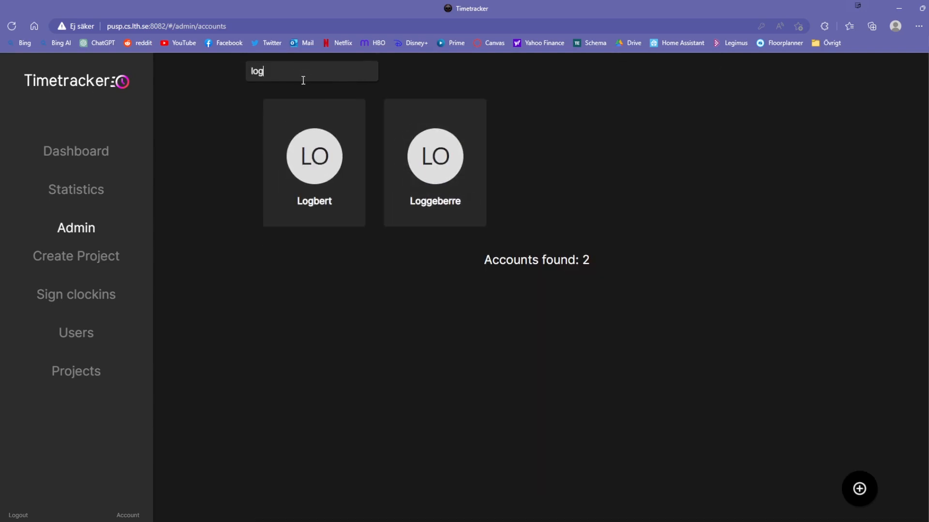
left_click(310, 200)
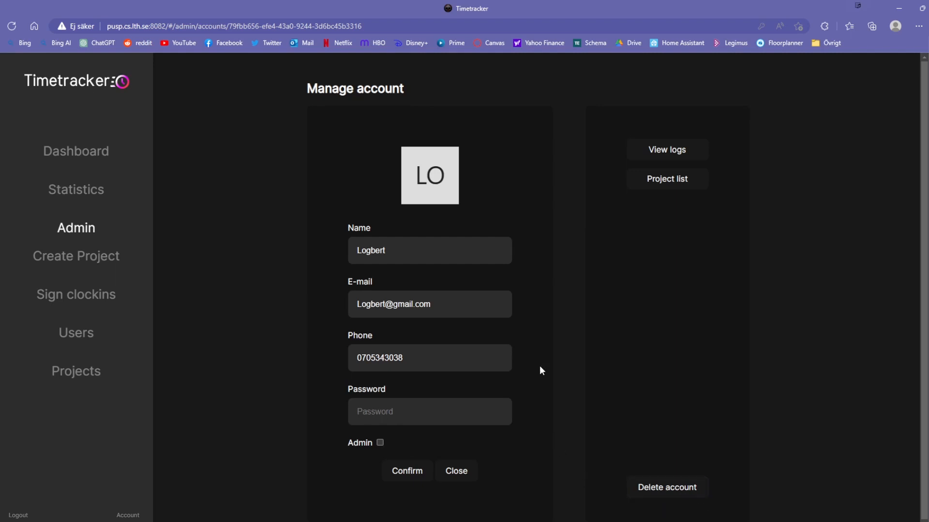
- View this user's time logs, highlighting entries such as the ETSF20 - Projekt one
left_click(658, 151)
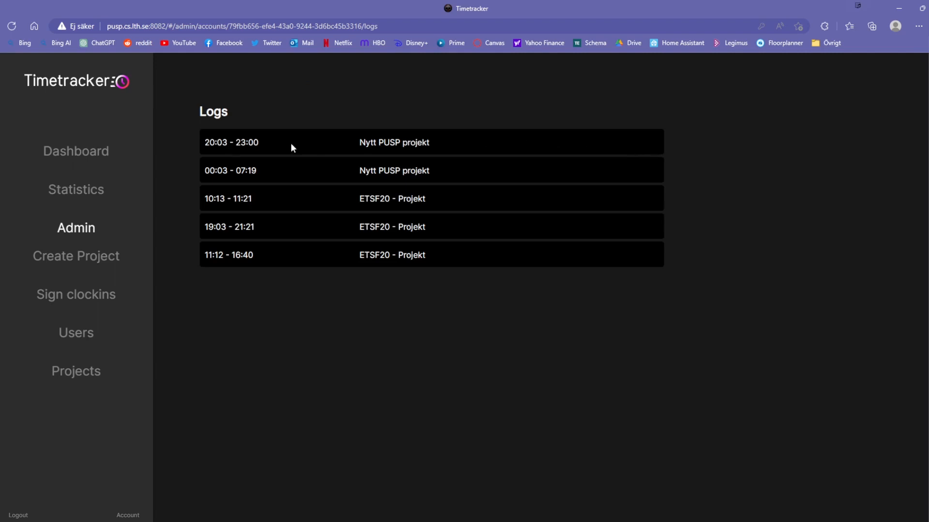
left_click_drag(205, 143, 439, 145)
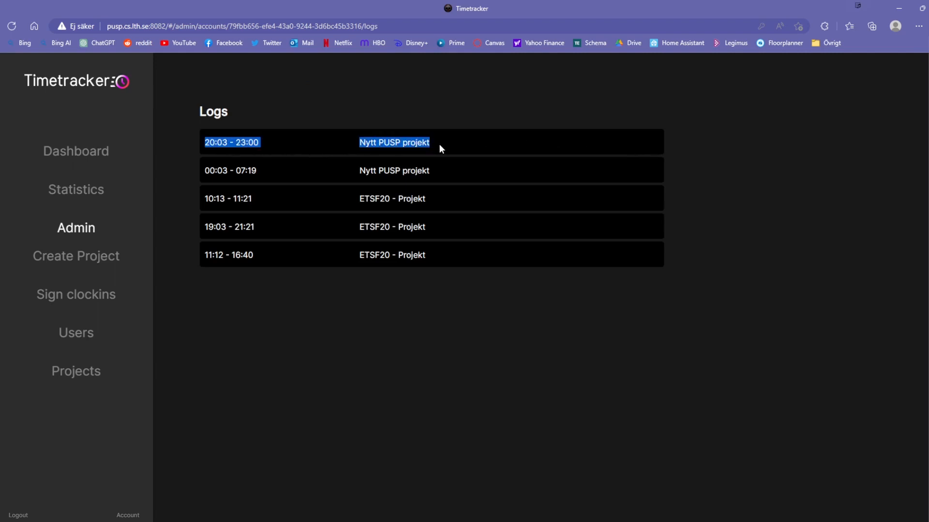
left_click(207, 142)
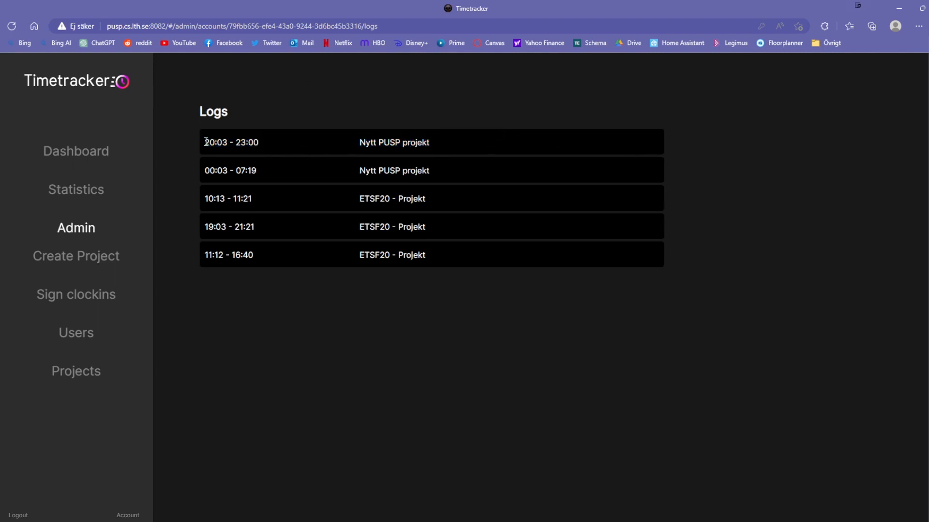
left_click_drag(206, 142, 261, 143)
left_click_drag(360, 144, 436, 146)
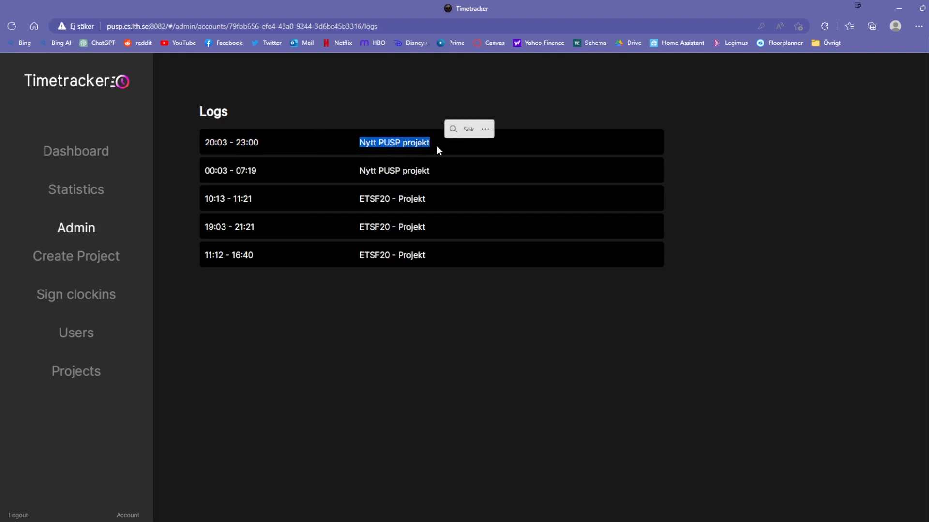
left_click_drag(206, 198, 442, 202)
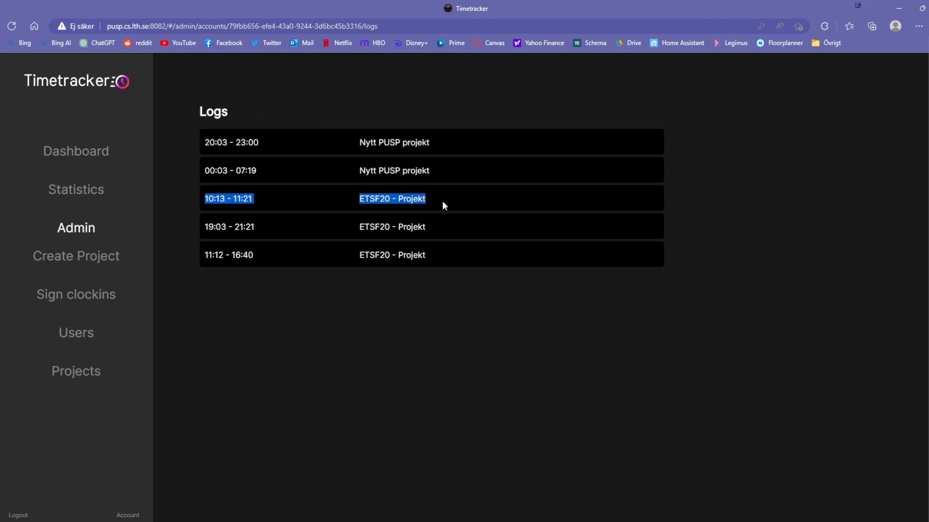
left_click_drag(352, 195, 442, 197)
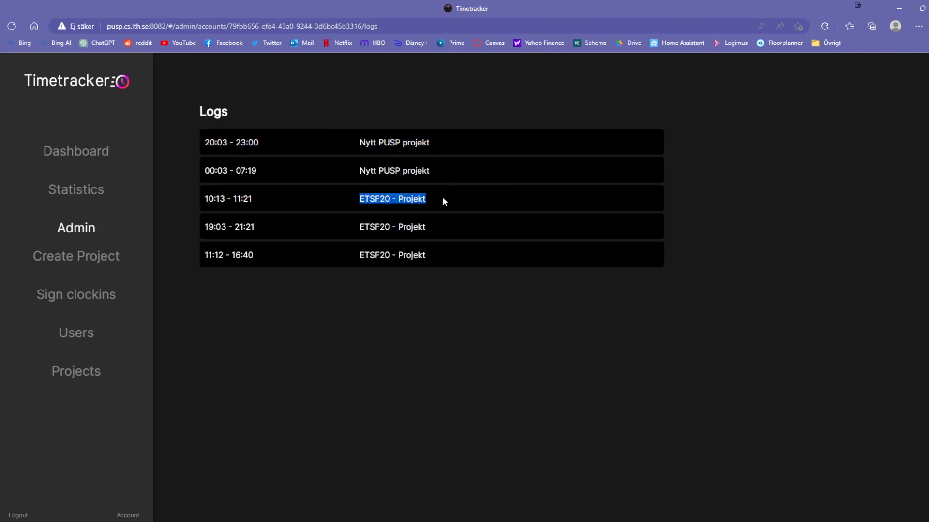
left_click(394, 203)
- Go back, show the user's project memberships, then return to the Users grid
key("alt+Left")
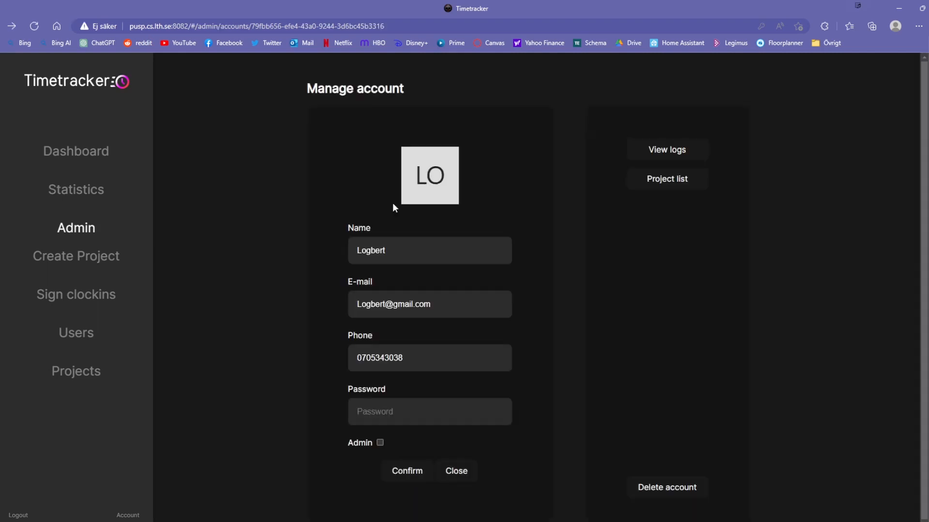
left_click(657, 188)
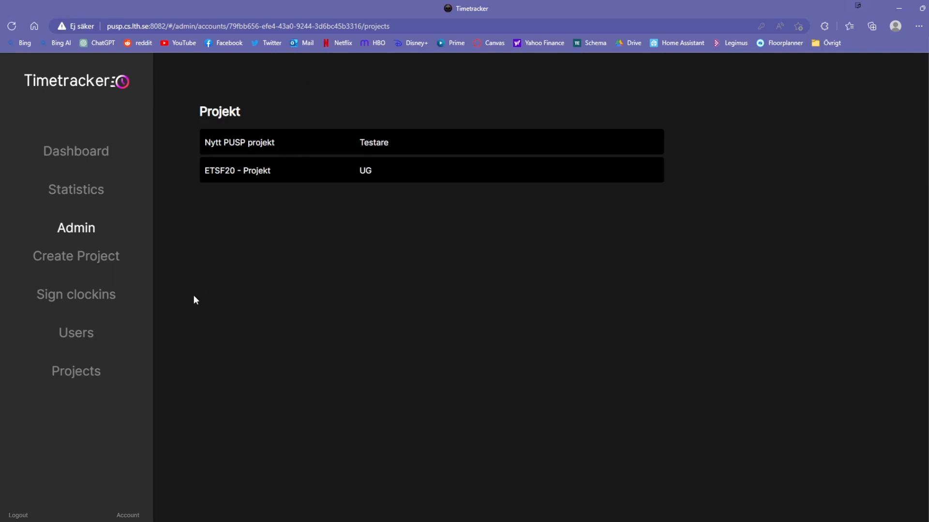
left_click(86, 340)
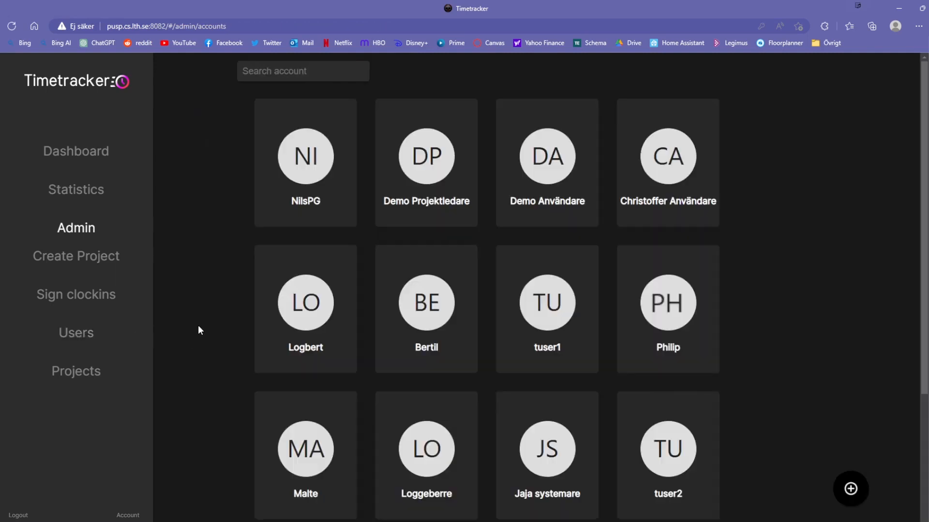
- Start a new user account named Användare Demo and enter its e-mail address
scroll(199, 328, "down", 1)
left_click(844, 489)
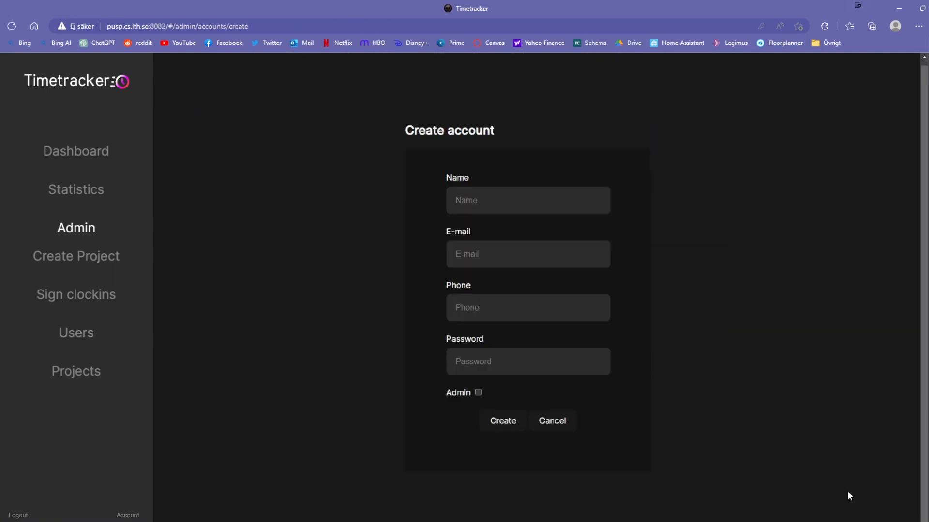
left_click(520, 200)
type("Användare Demo")
left_click(523, 252)
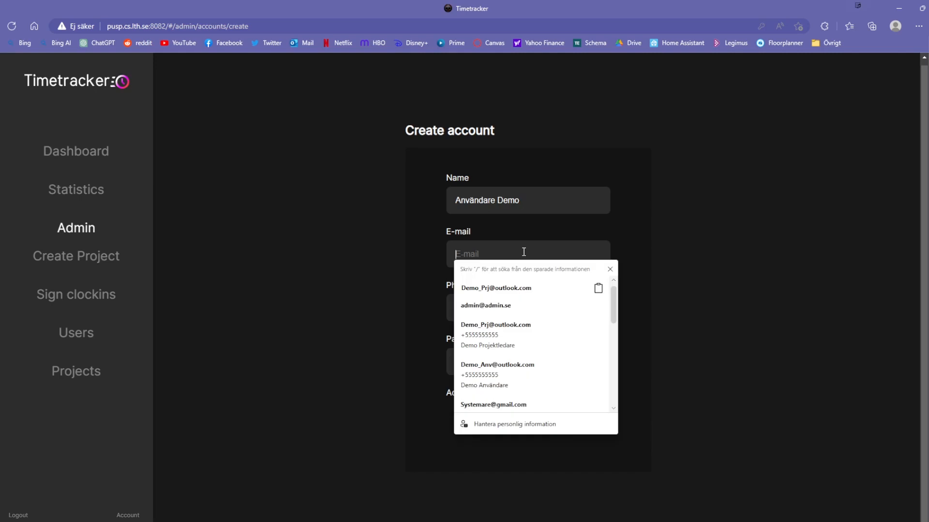
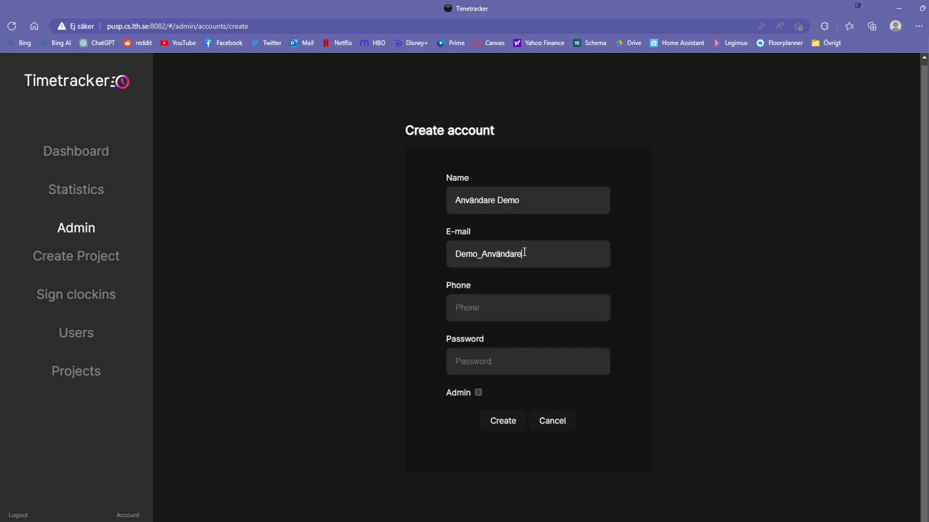
- Fill in a phone number and a new password, then create the account and confirm
key("Tab")
type("+")
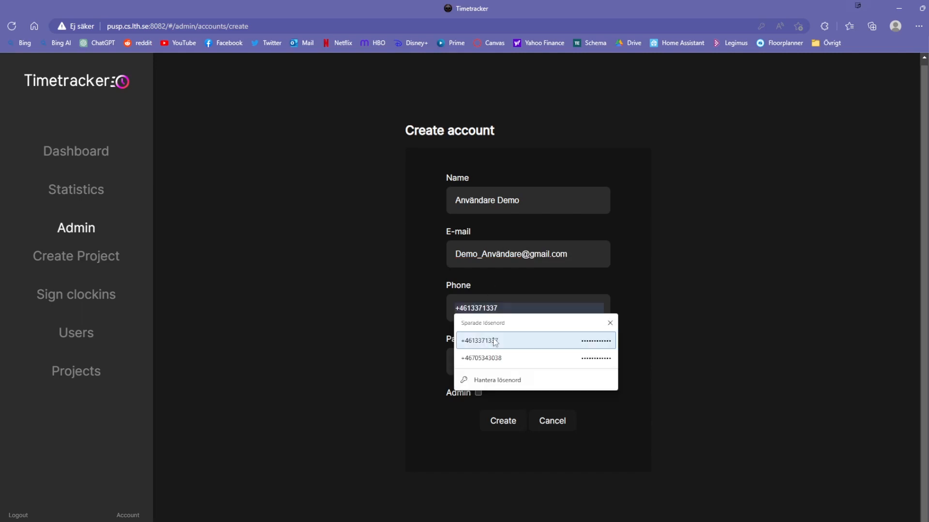
left_click(498, 359)
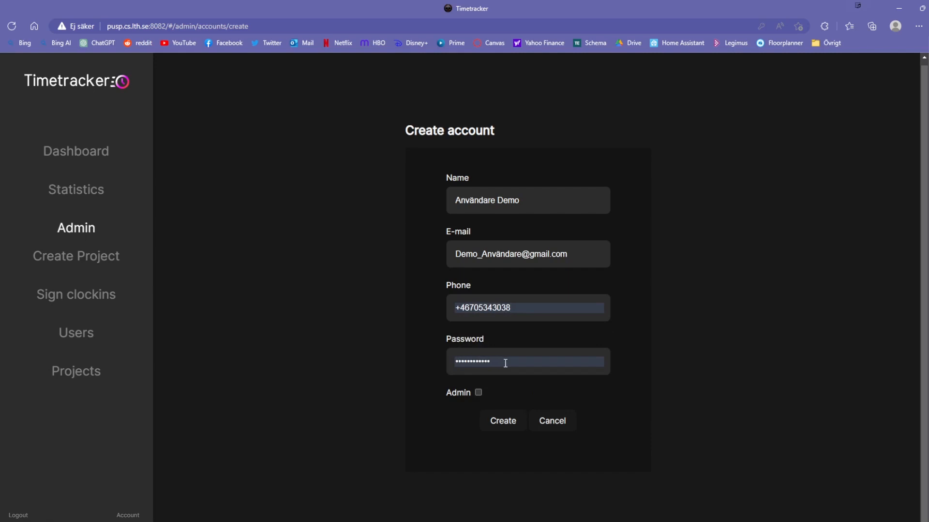
left_click(505, 362)
left_click_drag(492, 361, 404, 362)
type("•••••")
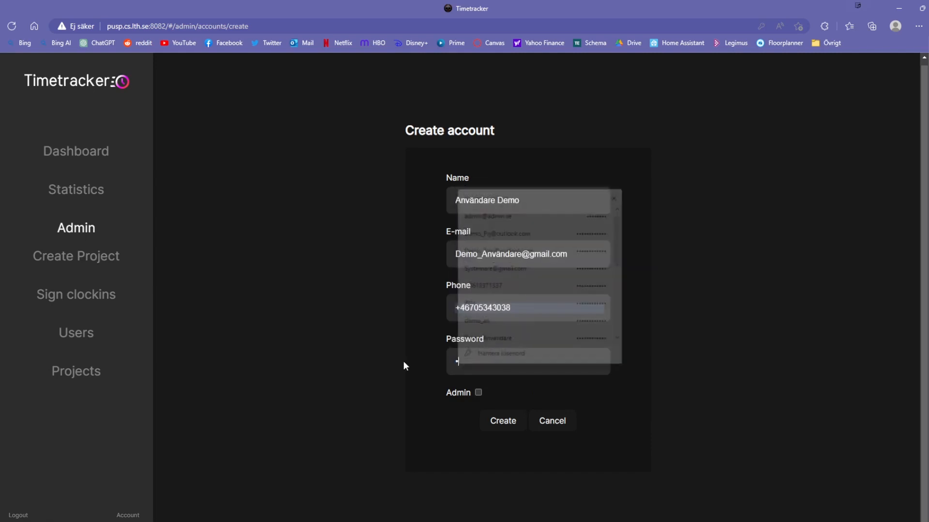
type("•••••••")
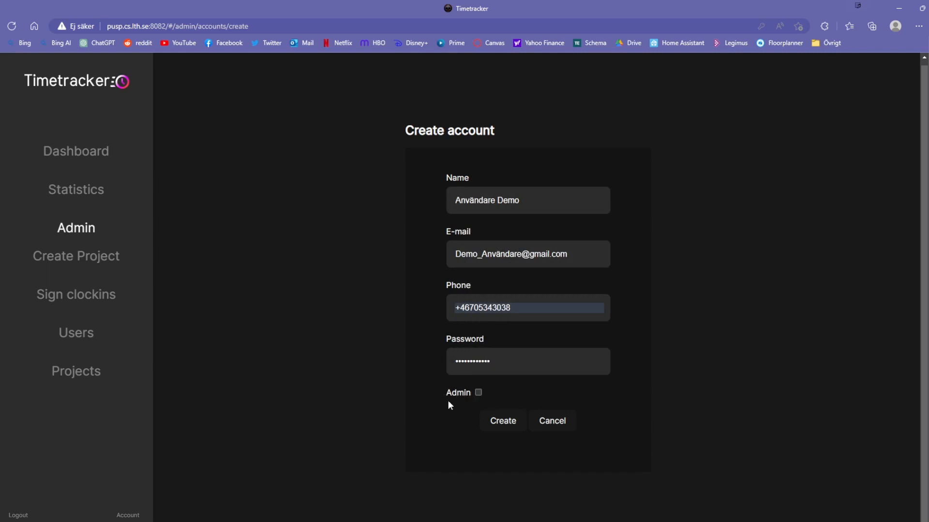
left_click(507, 430)
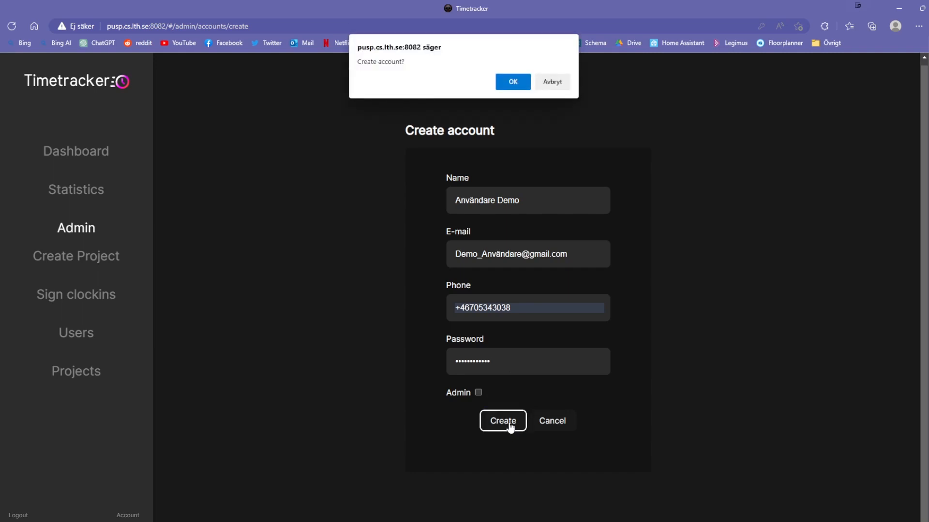
left_click(504, 83)
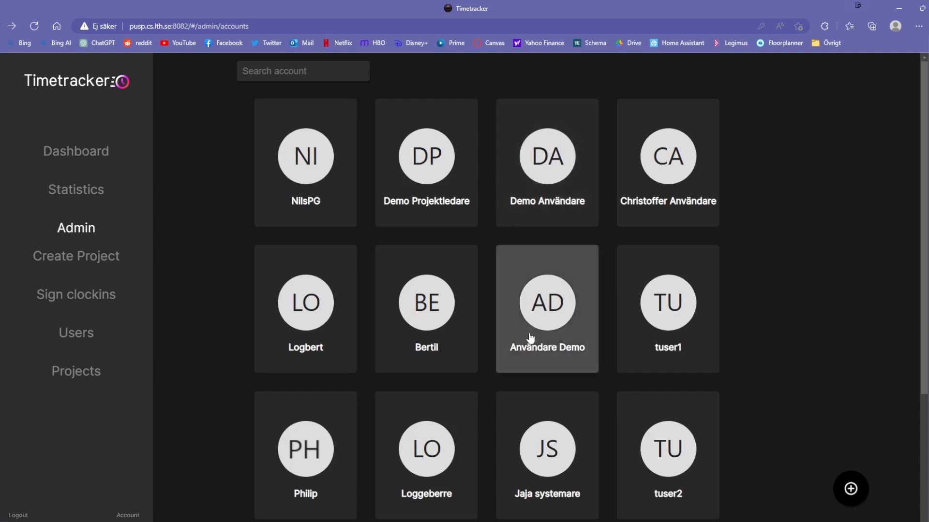
- Open and close the Användare Demo account, then view the Projects list with Nytt Projekt Demo
left_click(529, 333)
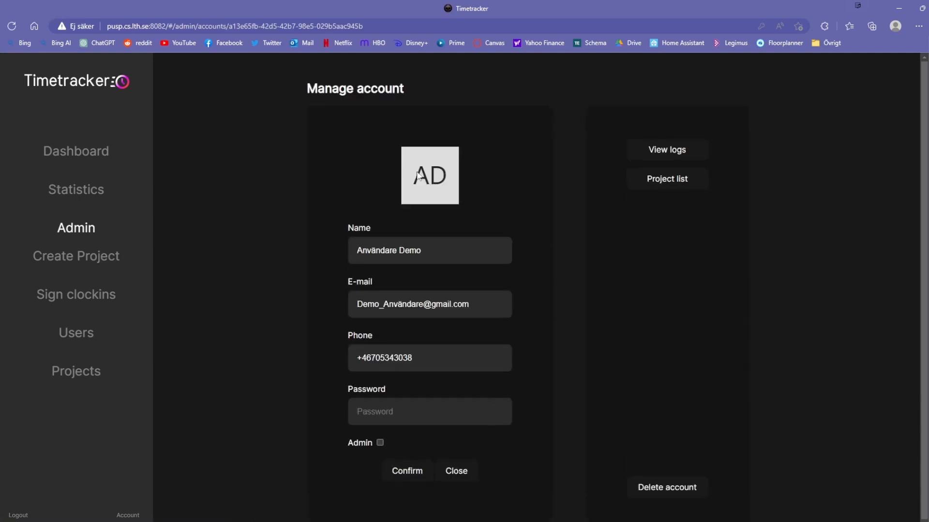
left_click(310, 420)
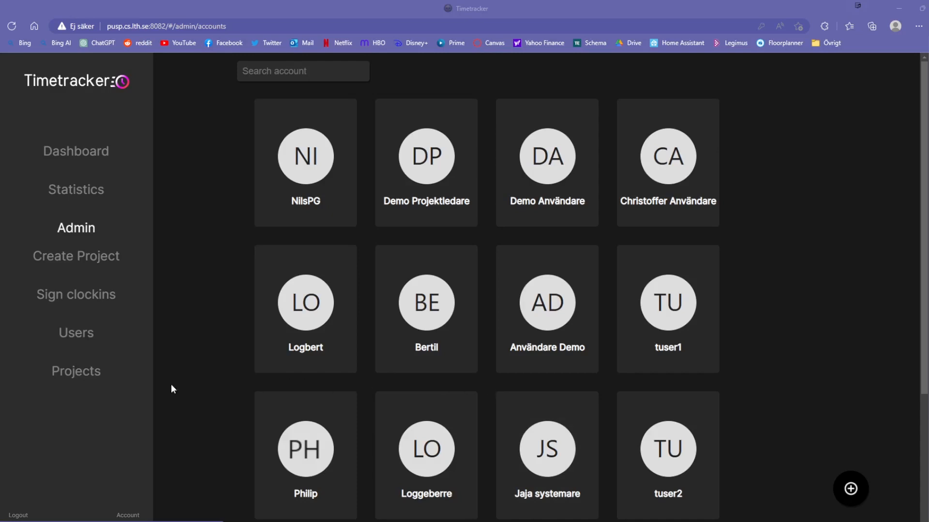
left_click(73, 374)
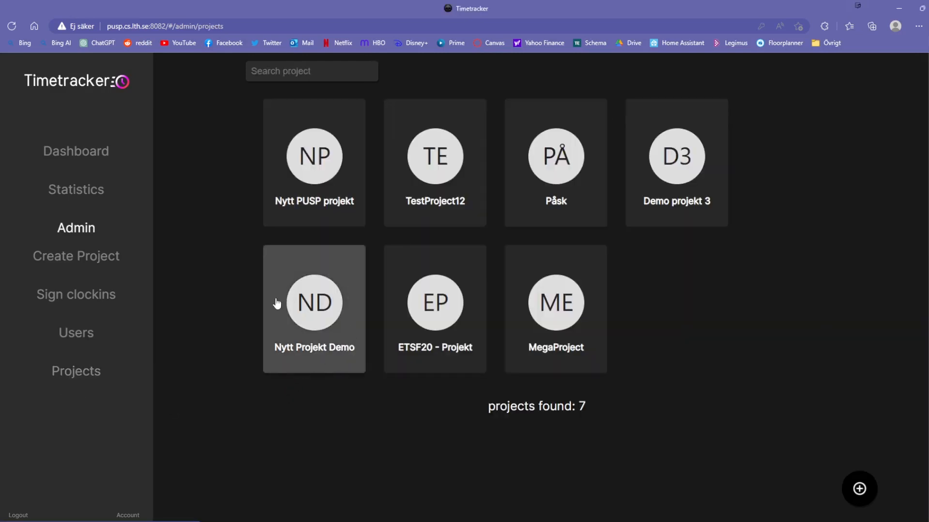
- Open Nytt Projekt Demo and add a privileged team role named Projektledare
left_click(324, 322)
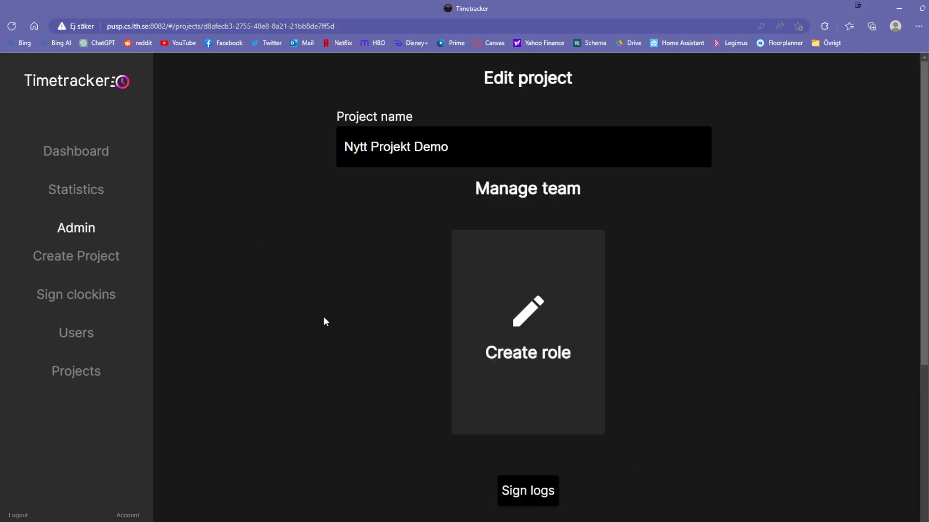
left_click(511, 321)
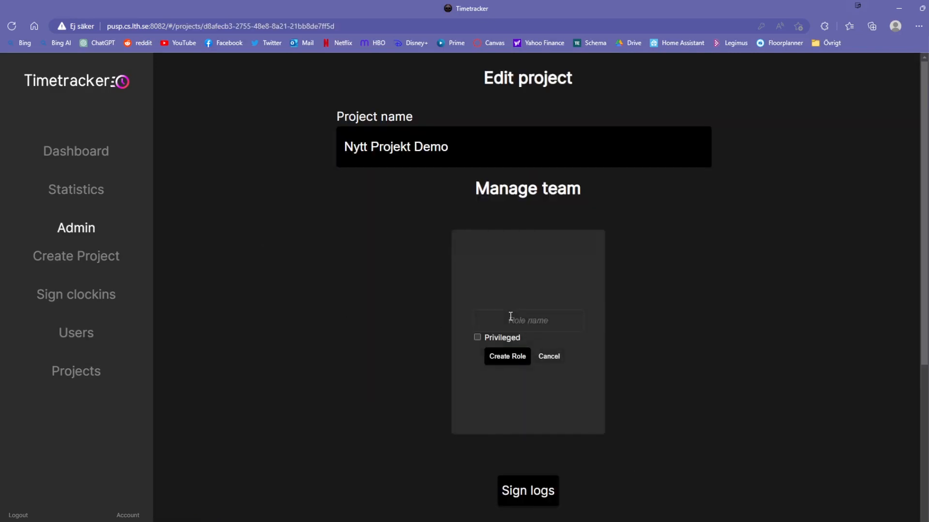
left_click(518, 320)
type("Proj")
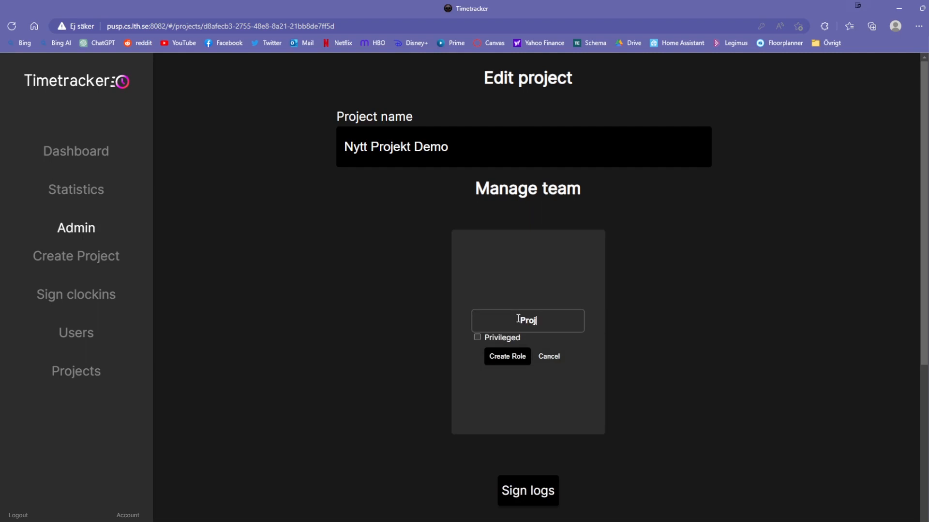
type("ektledare")
left_click(476, 337)
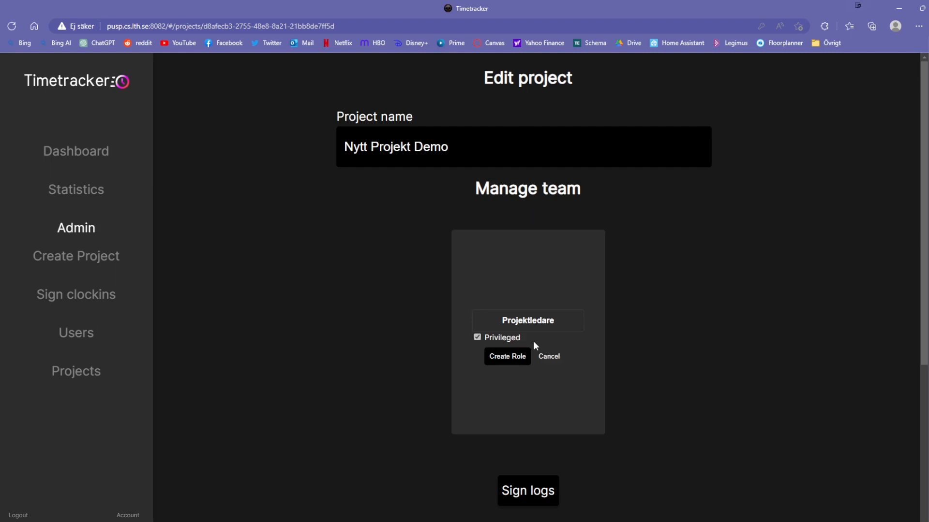
left_click(503, 357)
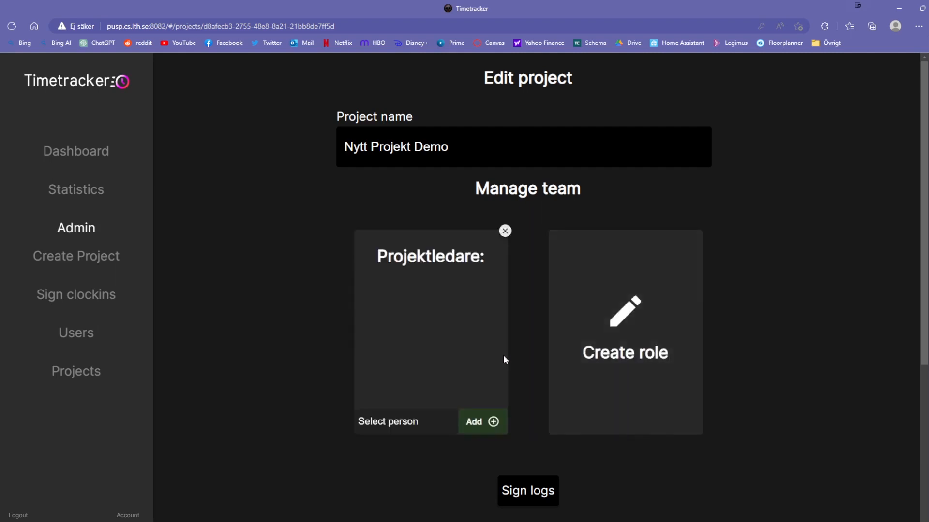
- Add another role, replacing the prefilled name with Testare
left_click(598, 350)
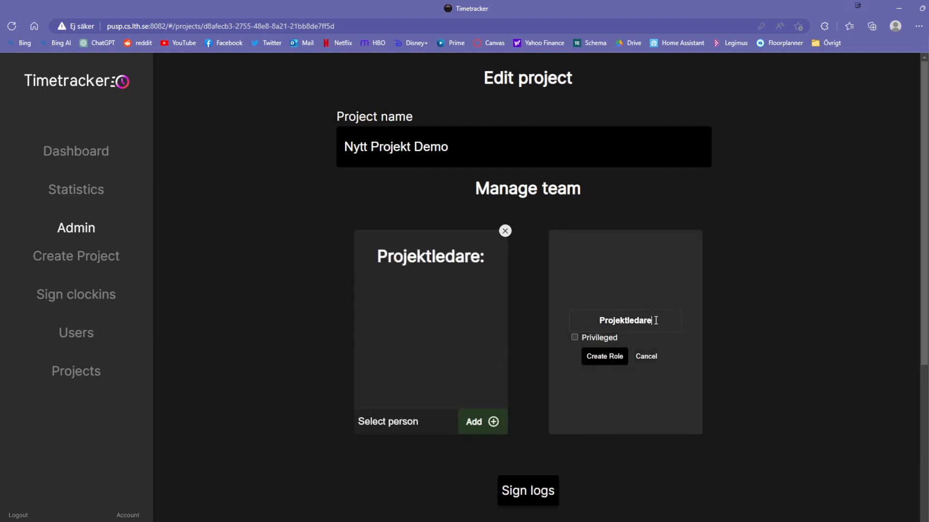
left_click_drag(655, 321, 578, 319)
type("Testare")
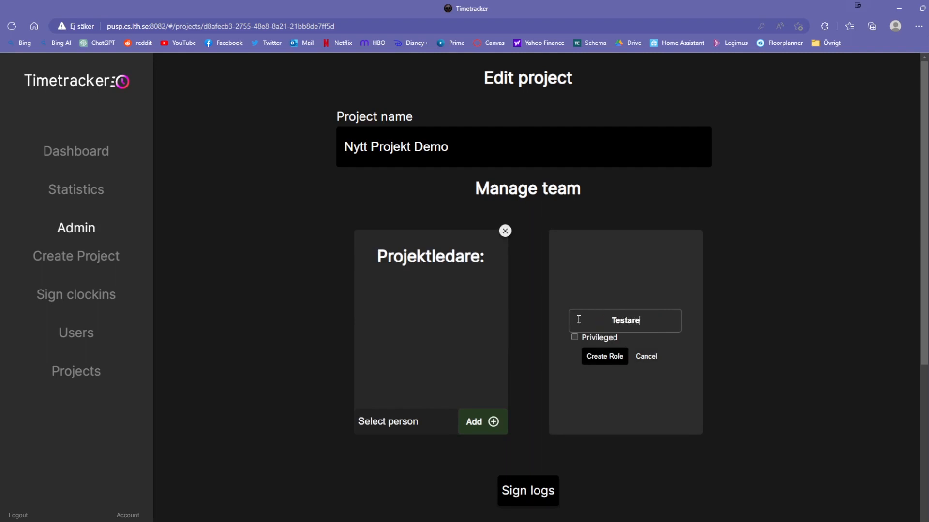
left_click(604, 356)
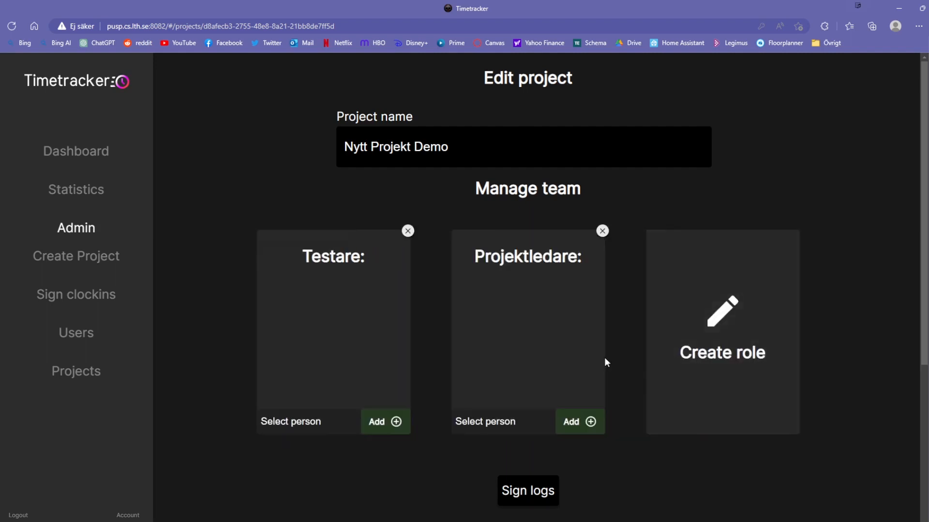
- Add the demo project leader user to the Projektledare role and confirm
left_click(514, 422)
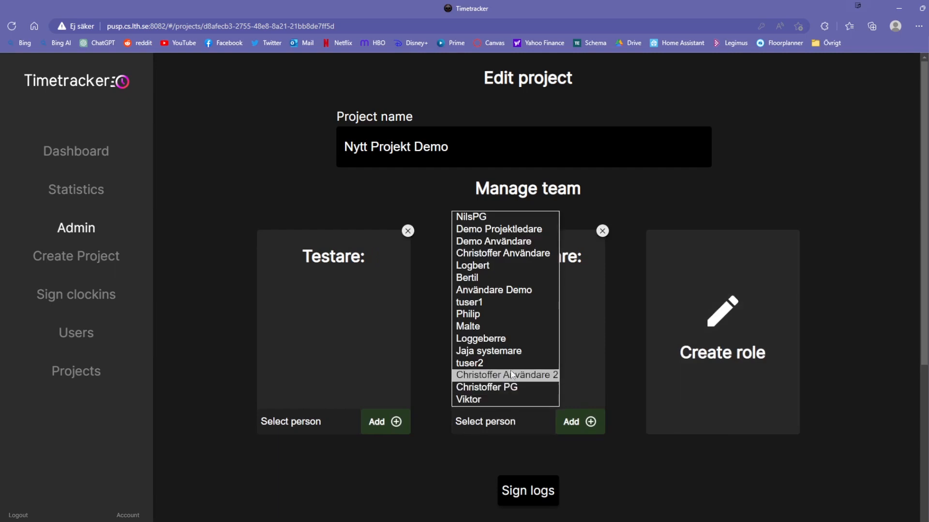
left_click(504, 229)
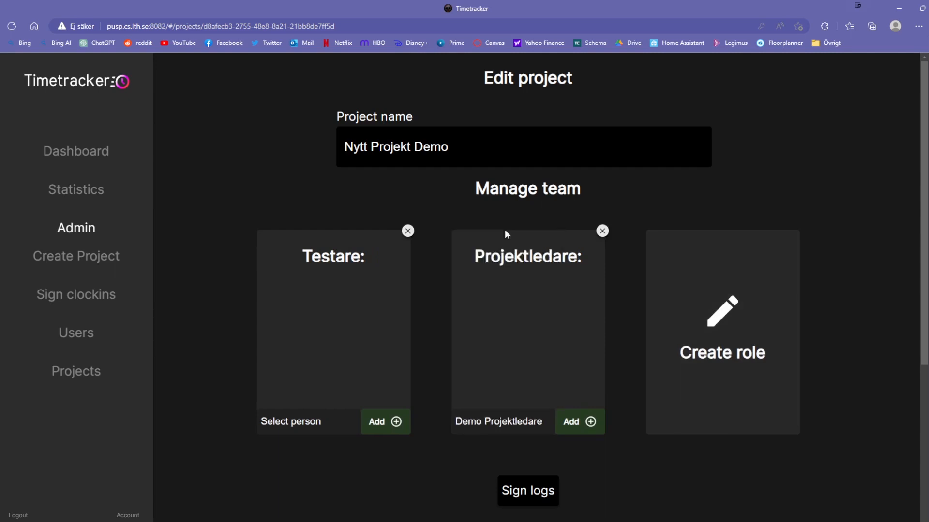
left_click(581, 420)
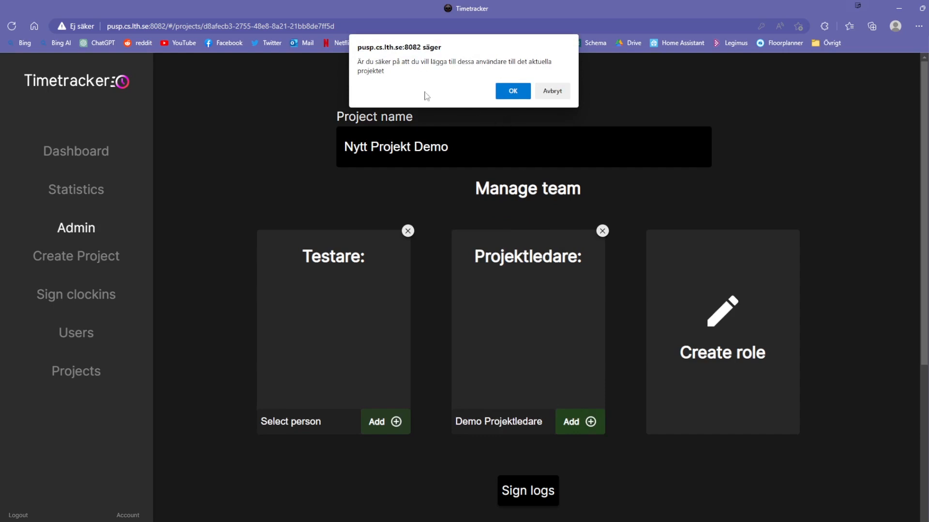
left_click(519, 98)
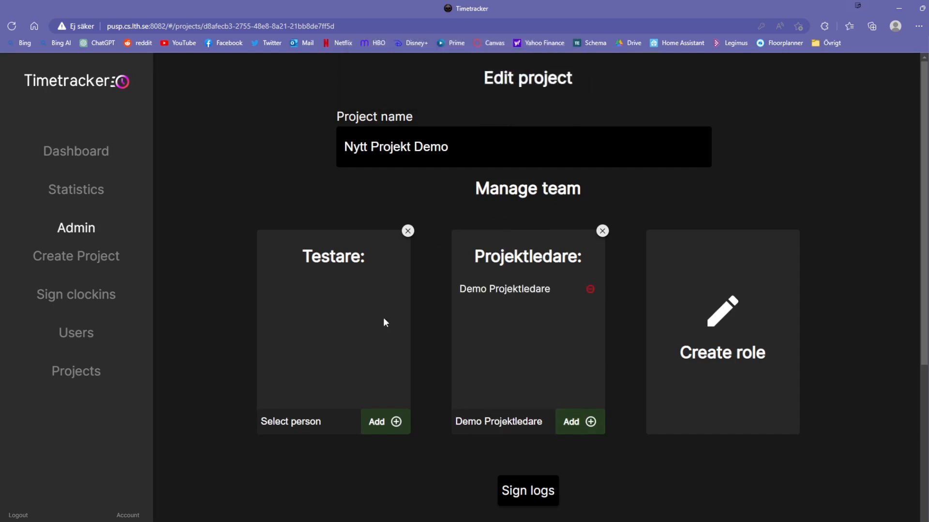
- Add the demo user to the Testare role and confirm
left_click(299, 422)
left_click(306, 242)
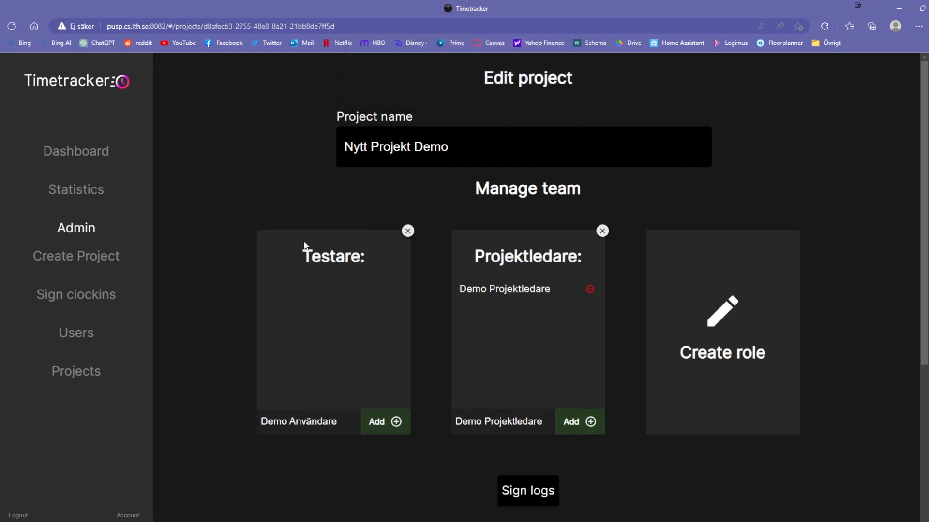
left_click(382, 423)
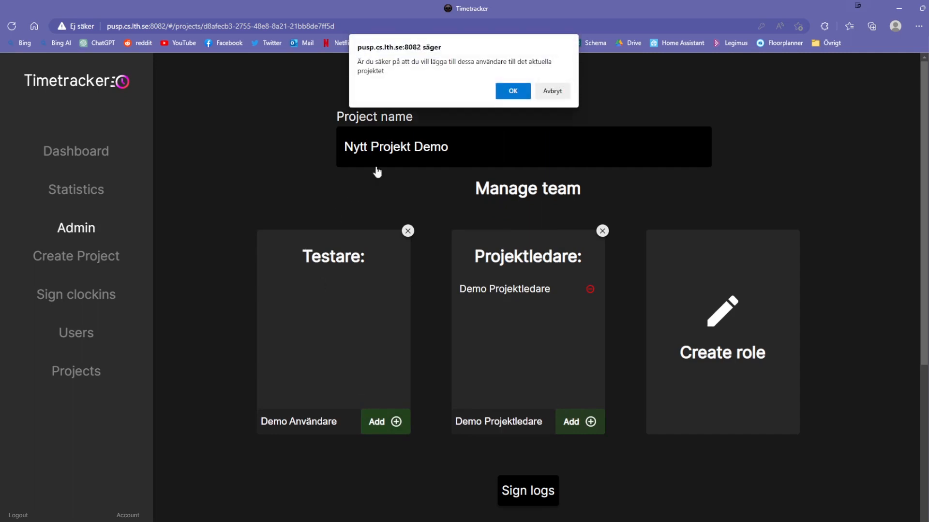
left_click(504, 97)
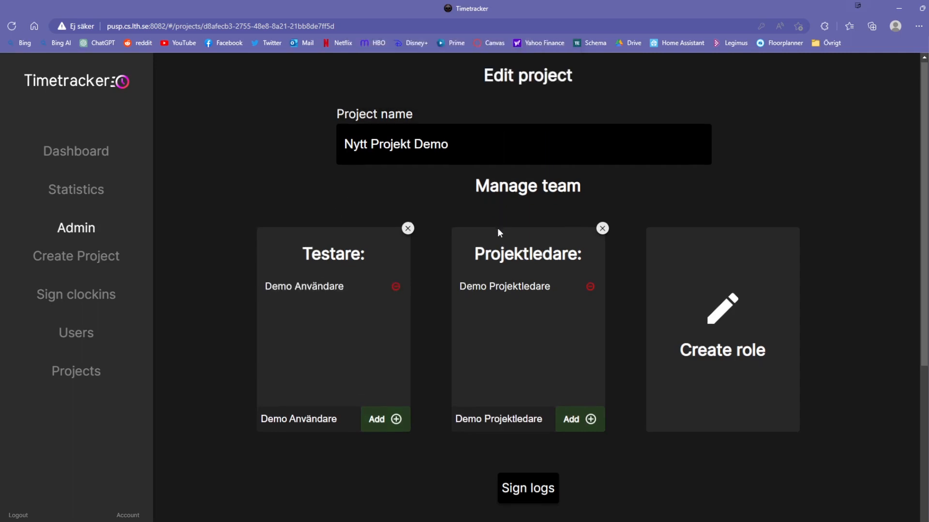
- Add the activity Möte with code 42 to the project
scroll(497, 227, "down", 5)
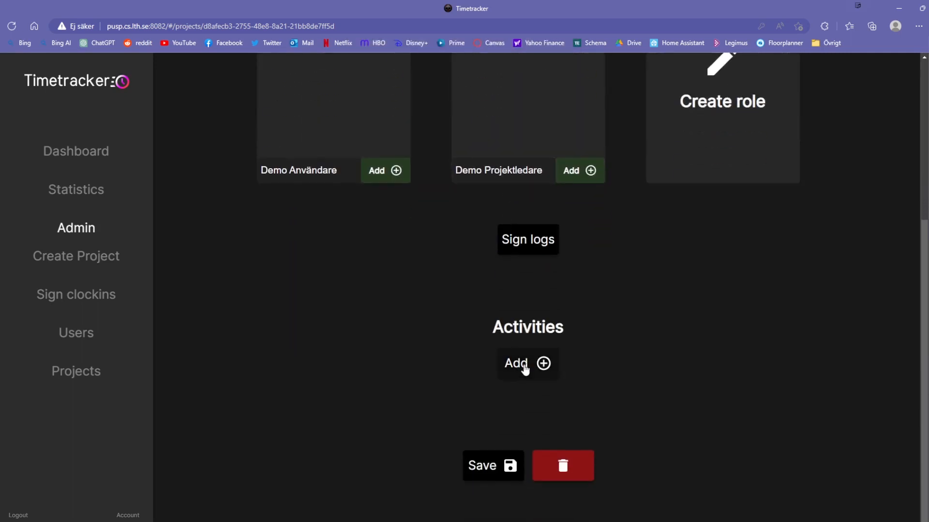
left_click(524, 369)
left_click(567, 302)
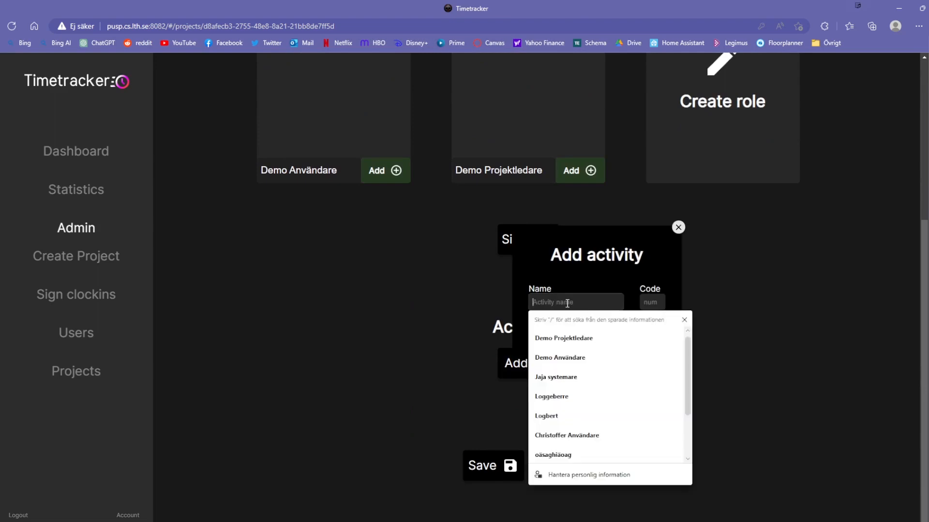
type("Möte")
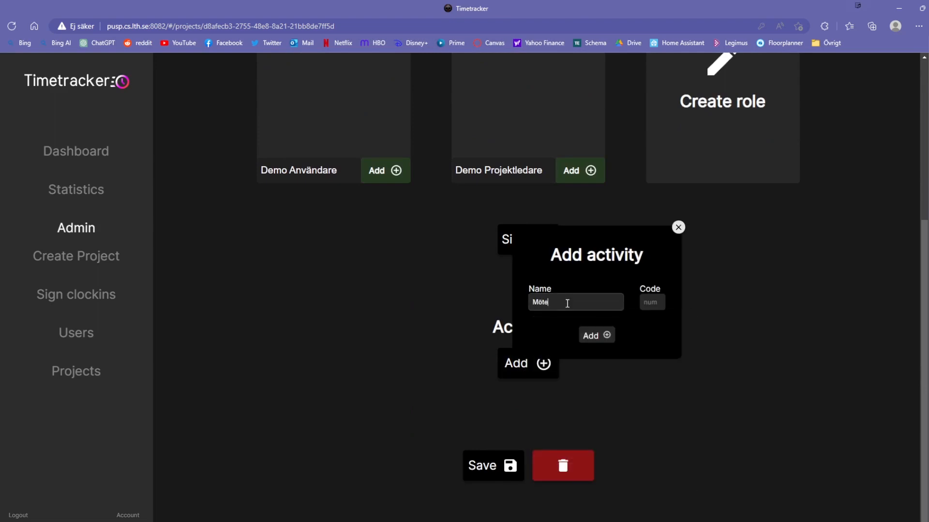
left_click(658, 304)
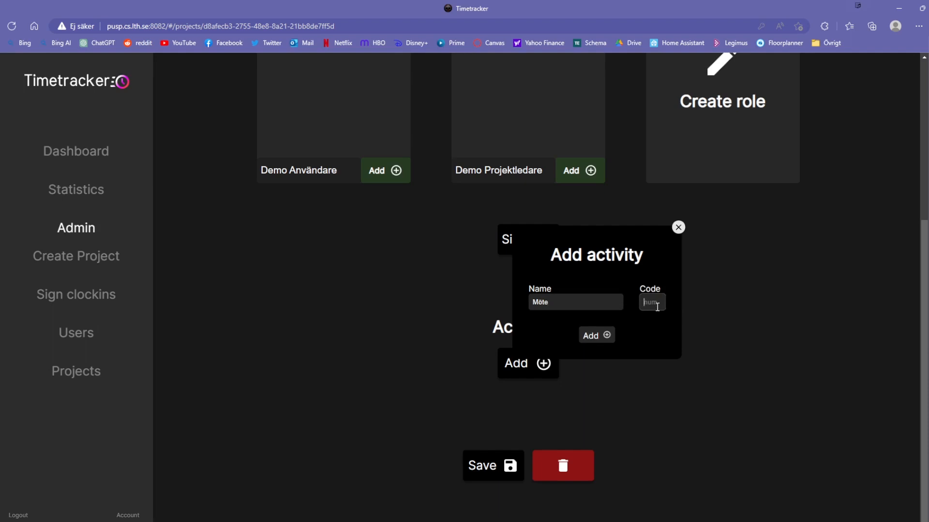
type("42")
left_click(594, 336)
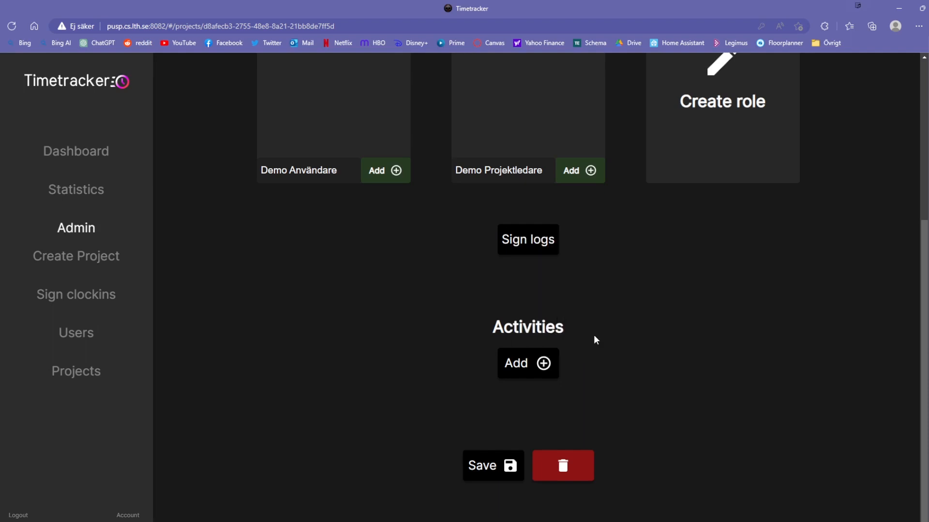
- Add the activity Utvecklingsarbete with code 14 and save the project
left_click(543, 389)
left_click_drag(558, 302, 510, 302)
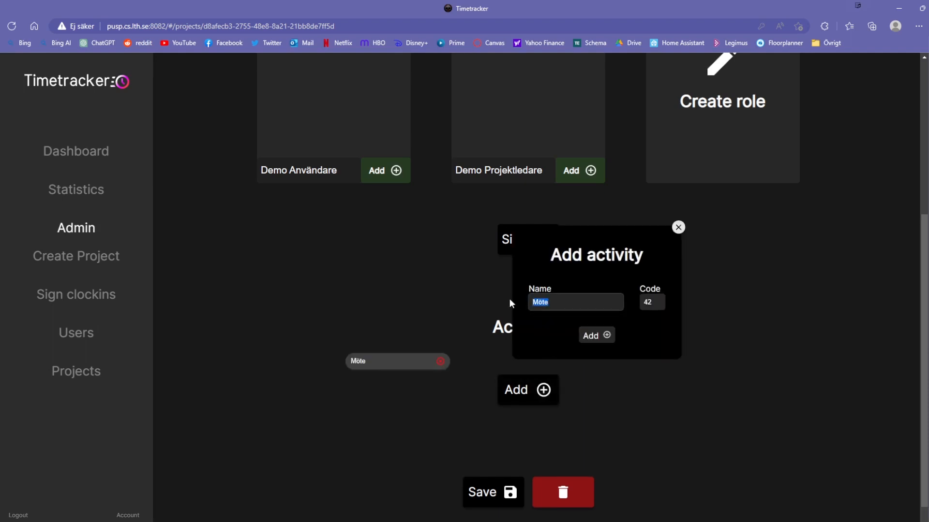
type("M")
key("BackSpace")
type("Utvecklingsarbete")
left_click(657, 303)
type("14")
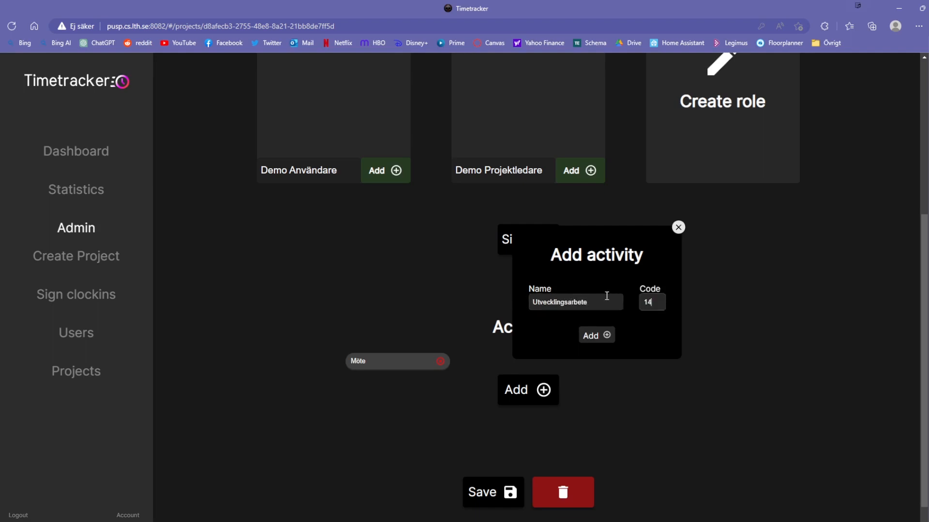
left_click(599, 341)
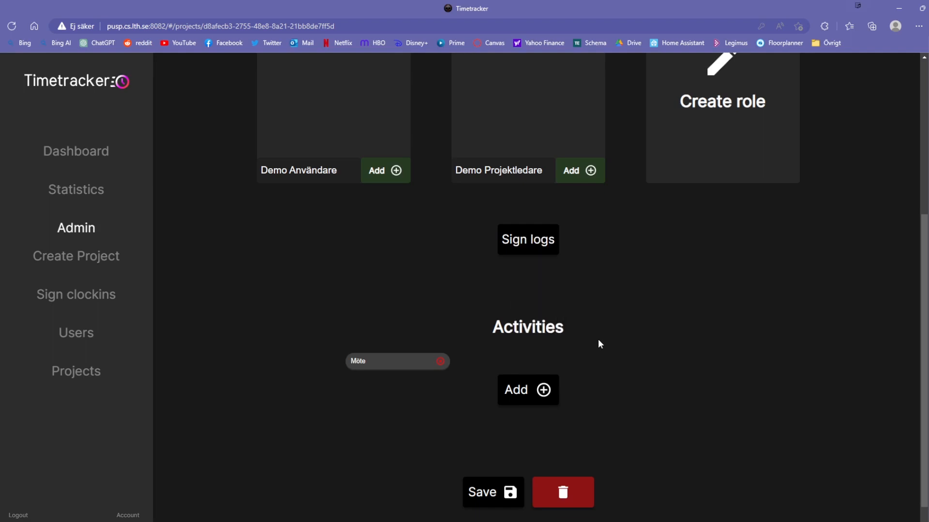
left_click(485, 492)
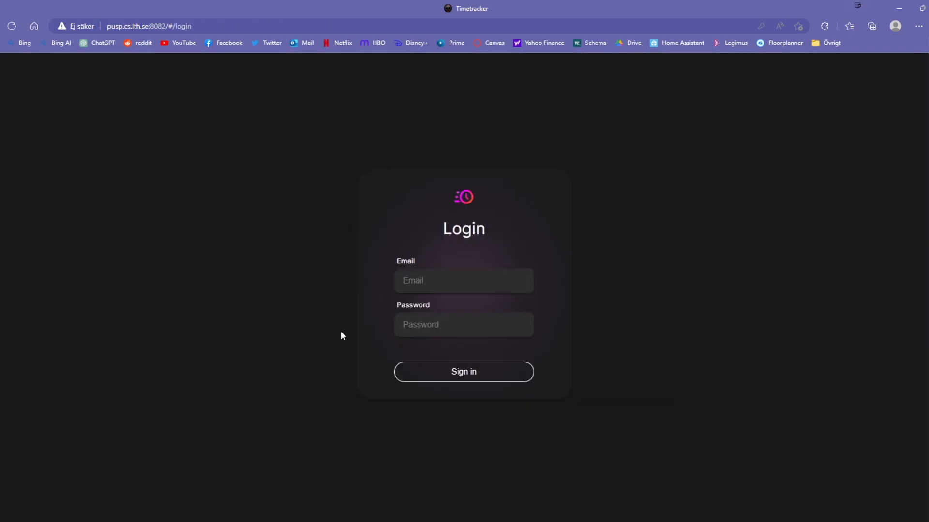
- Sign in to Timetracker as the demo user using the saved login
left_click(430, 278)
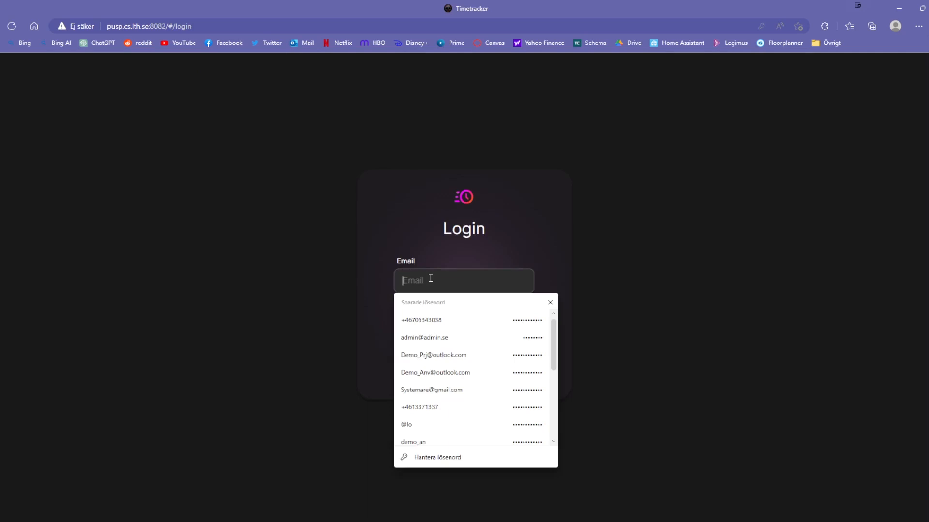
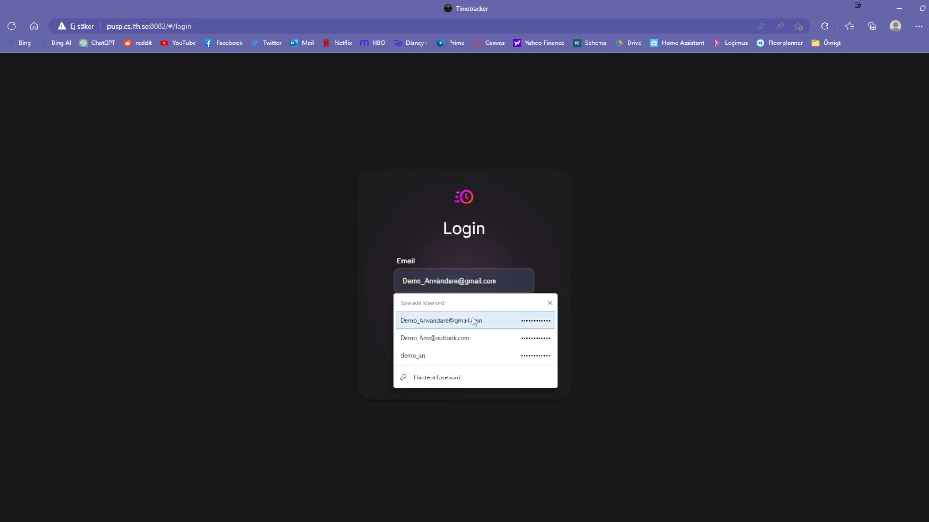
left_click(471, 320)
left_click_drag(413, 323, 462, 325)
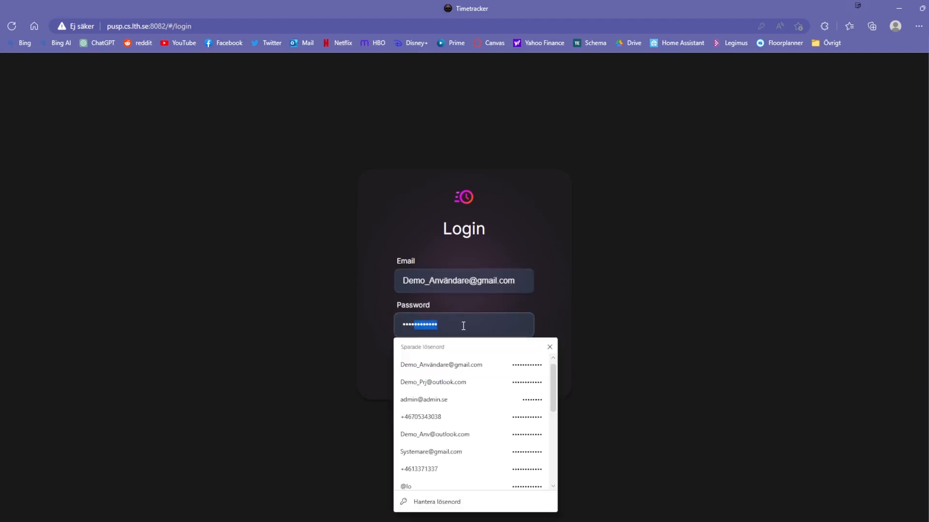
left_click(370, 317)
left_click(472, 372)
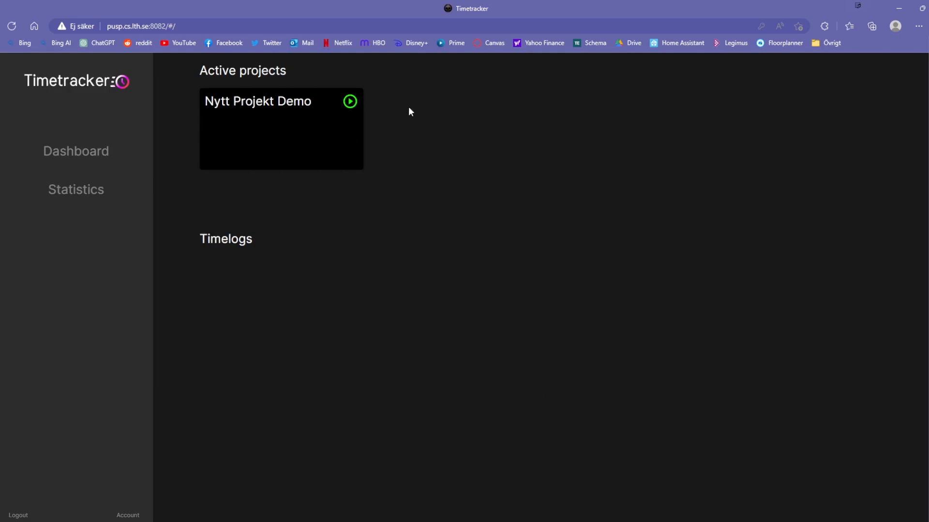
- Time a work session on Nytt Projekt Demo and set the log to 10:33–14:54
left_click(351, 102)
left_click(351, 104)
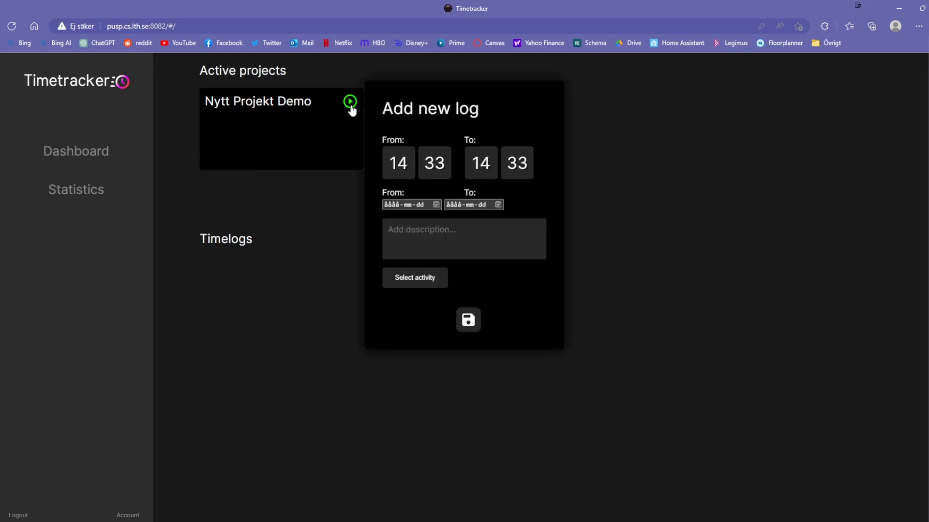
left_click_drag(408, 165, 397, 164)
type("0")
left_click_drag(529, 165, 512, 168)
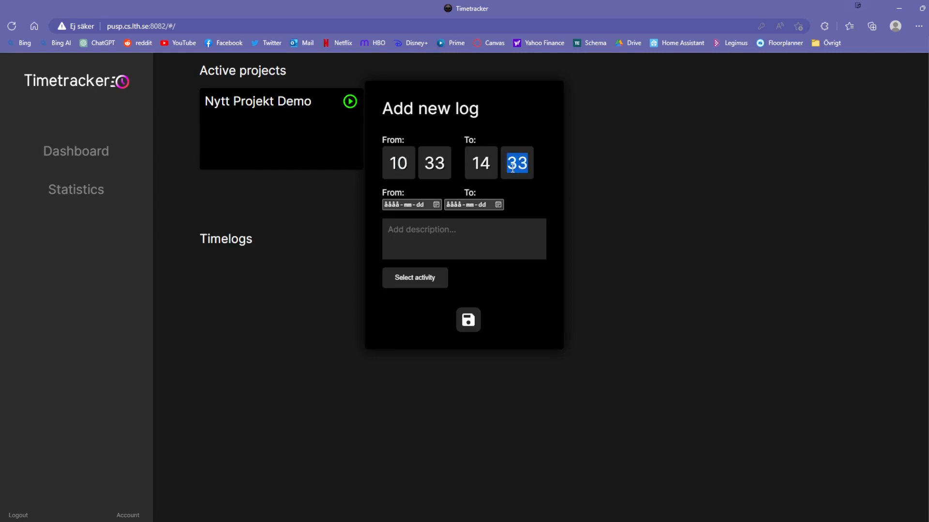
type("54")
- Date the log 2023-03-29, describe it as 'Var på möte' with activity Möte, and save
left_click(434, 206)
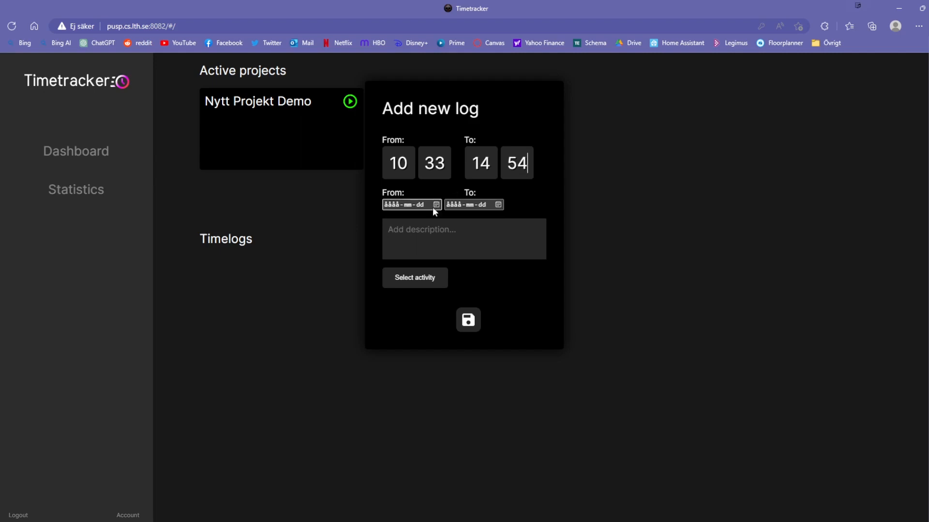
left_click(424, 315)
left_click(498, 205)
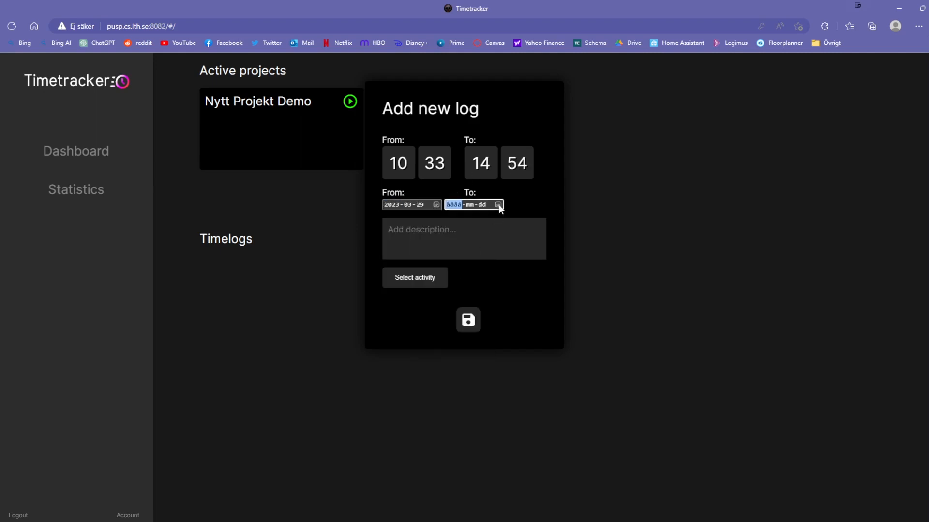
left_click(487, 317)
left_click(430, 241)
type("Var på möt")
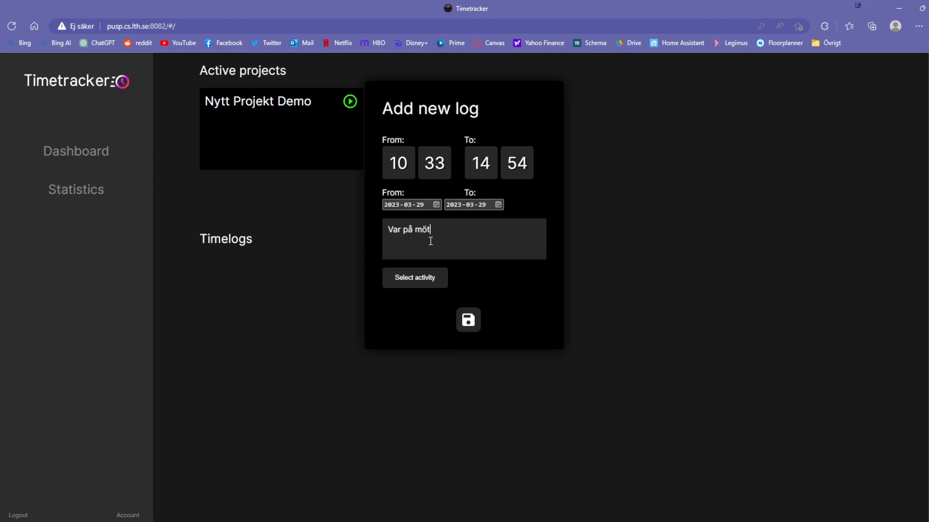
type("e")
left_click(413, 283)
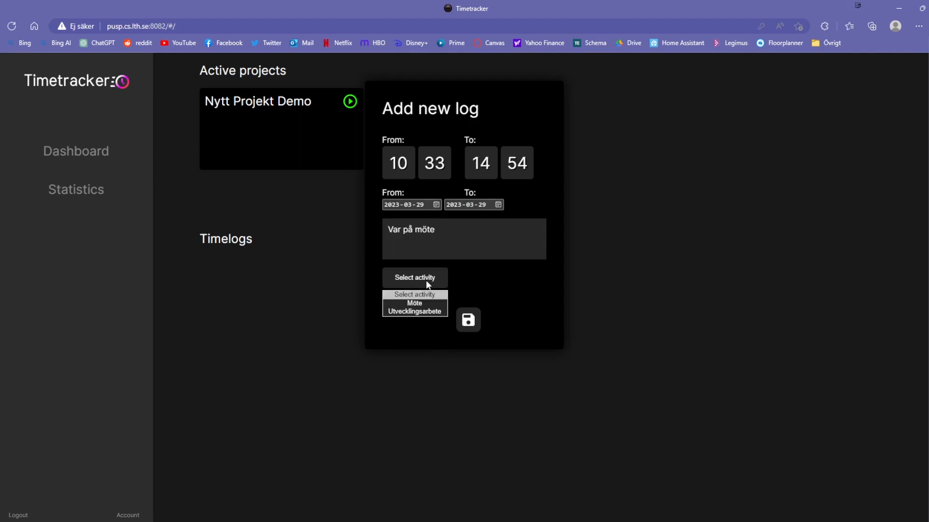
left_click(414, 305)
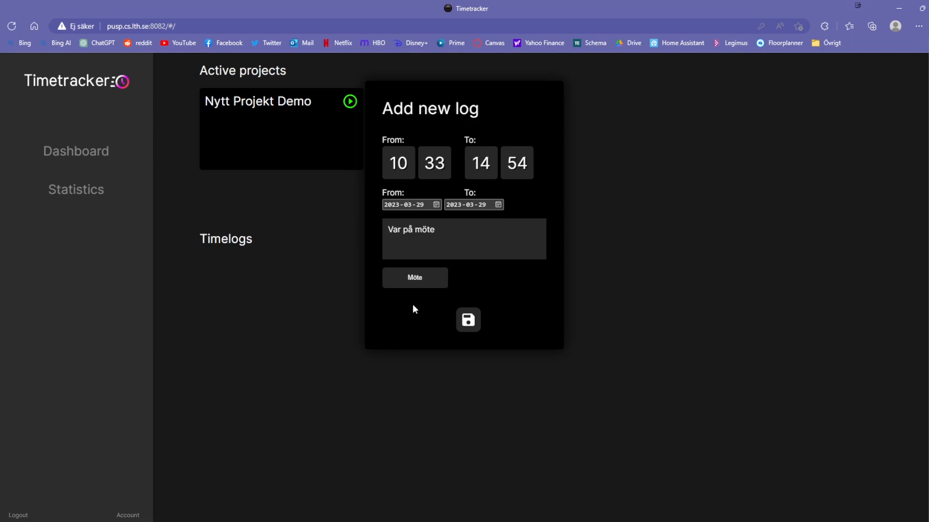
left_click(466, 319)
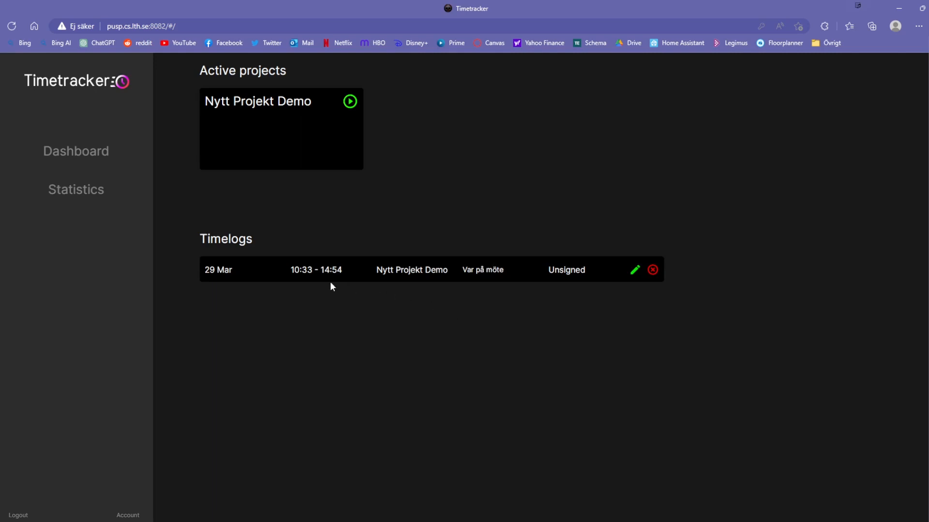
- Check the new timelog without changes, then log out to the login page
left_click_drag(209, 271, 590, 273)
left_click(589, 270)
left_click(635, 271)
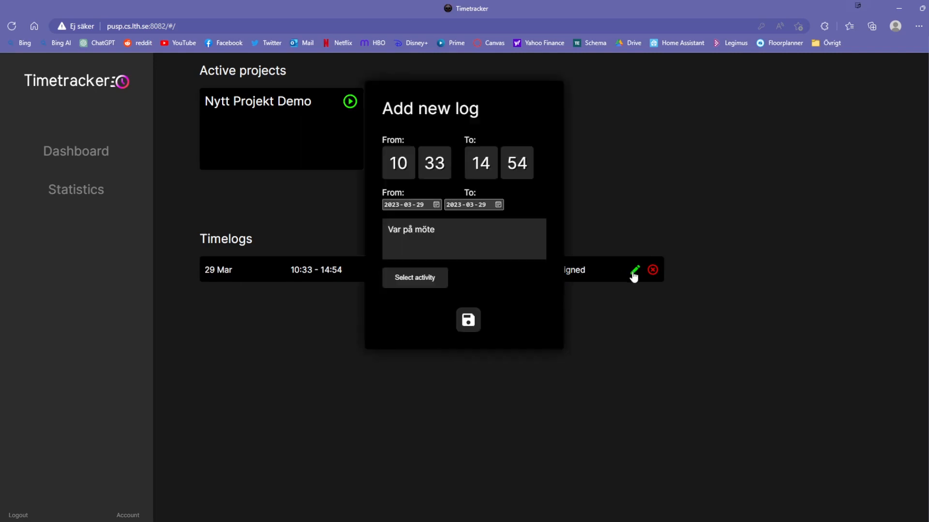
left_click(467, 320)
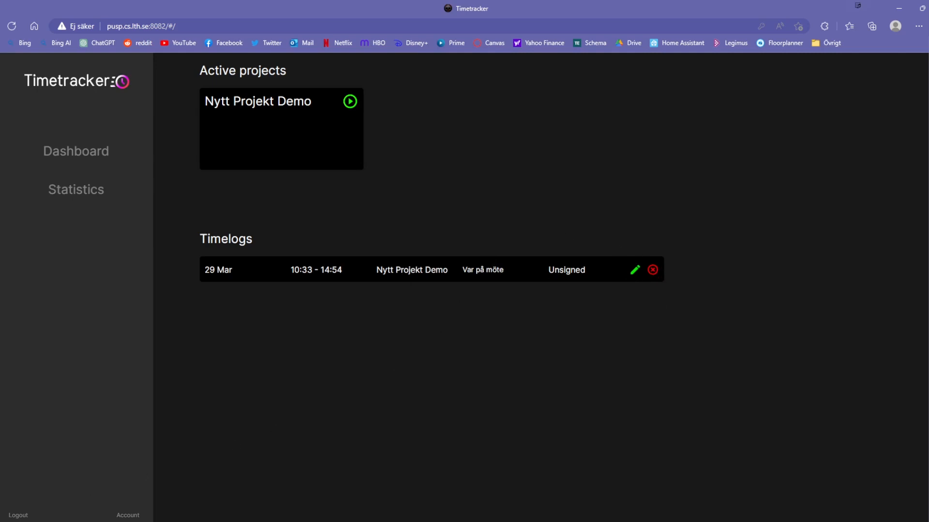
left_click(19, 515)
left_click(416, 284)
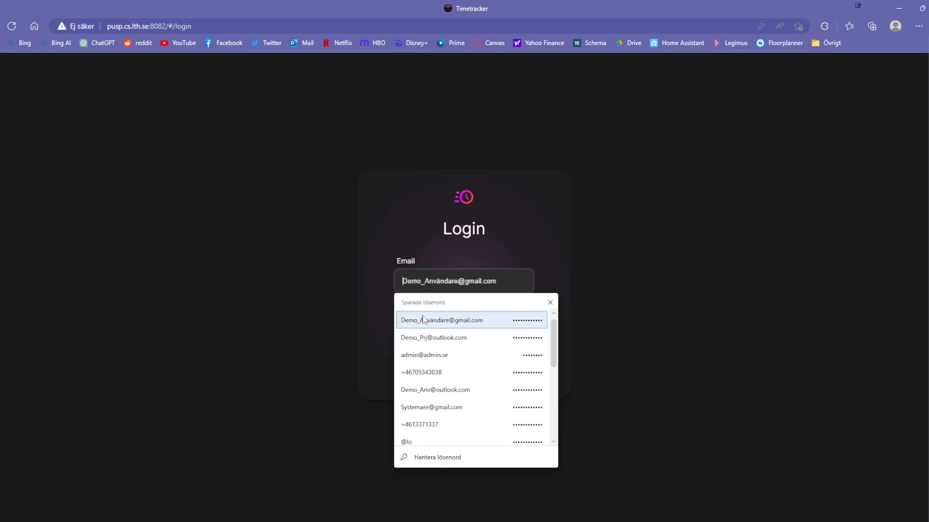
- Sign in with the saved project-leader login
left_click(411, 339)
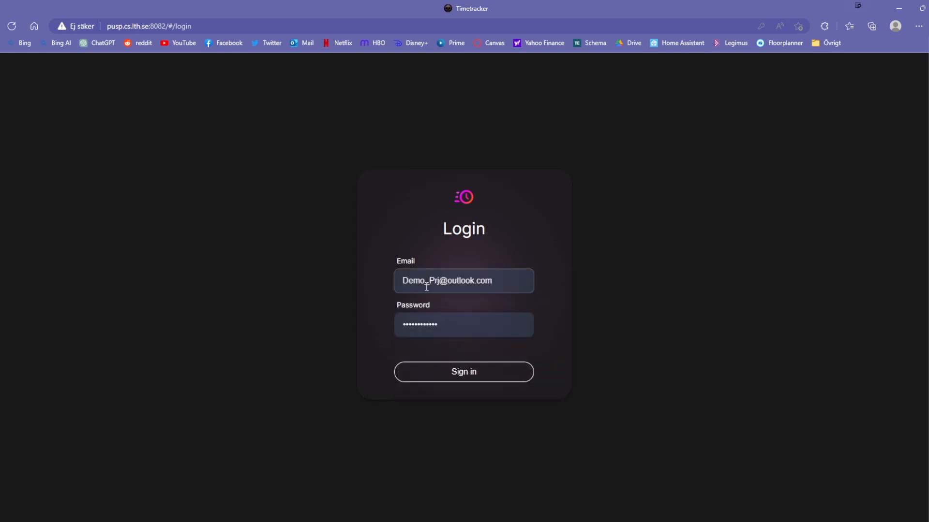
left_click(451, 377)
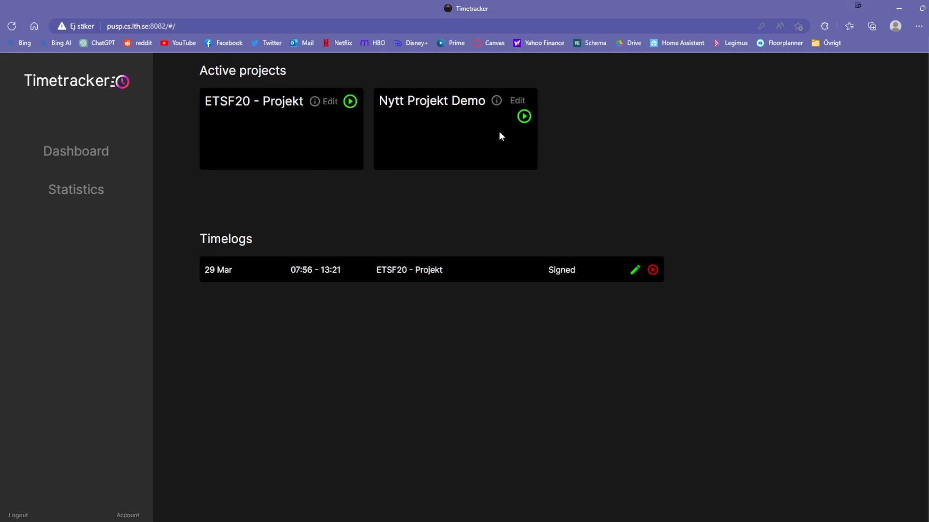
- Sign the 10:33–14:54 meeting report under Nytt Projekt Demo's Sign logs, then return to the dashboard
left_click(515, 102)
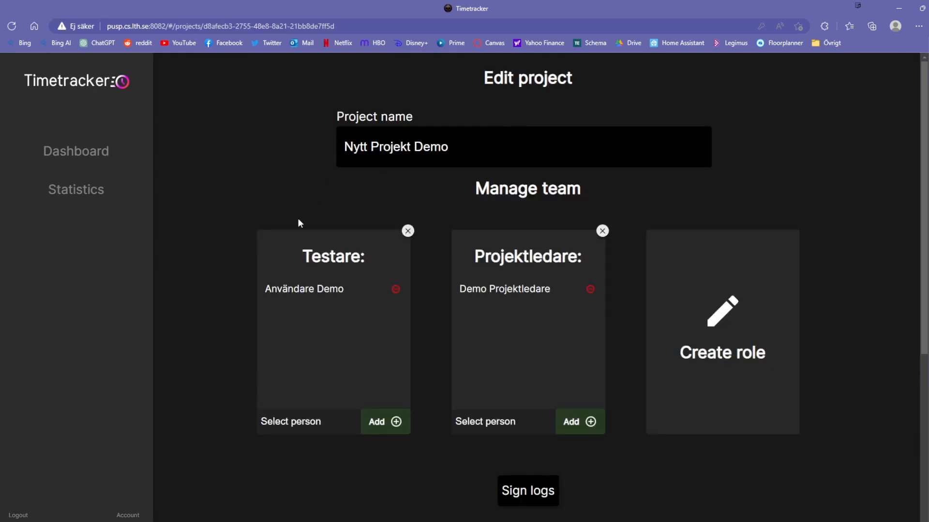
scroll(339, 184, "down", 1)
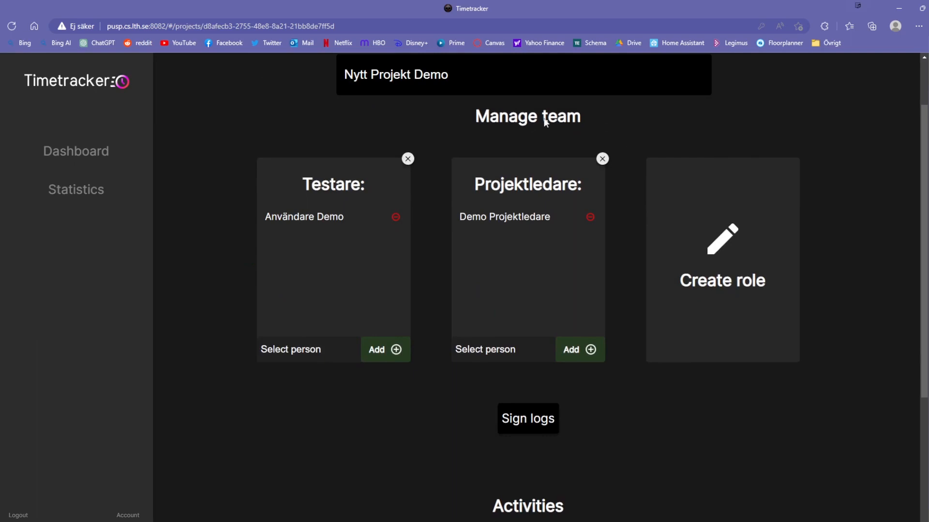
scroll(660, 295, "down", 4)
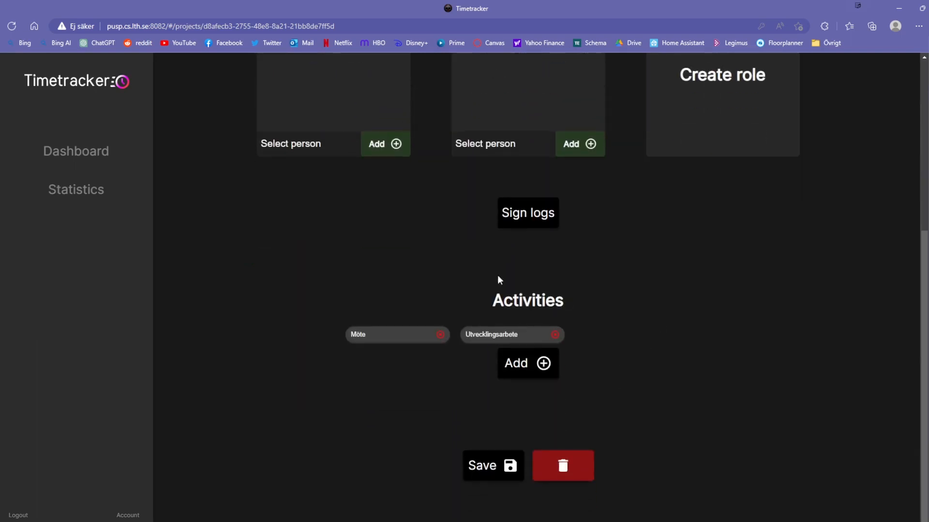
scroll(590, 299, "up", 6)
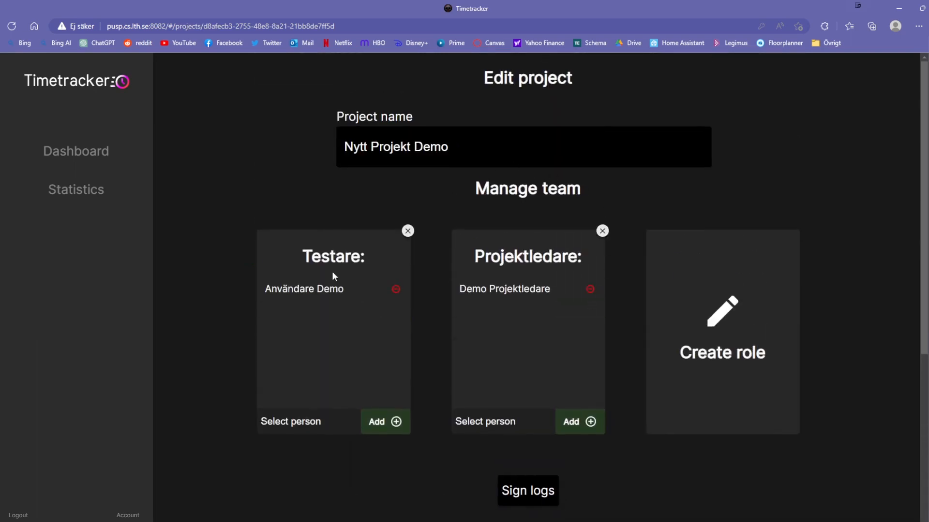
scroll(537, 298, "down", 3)
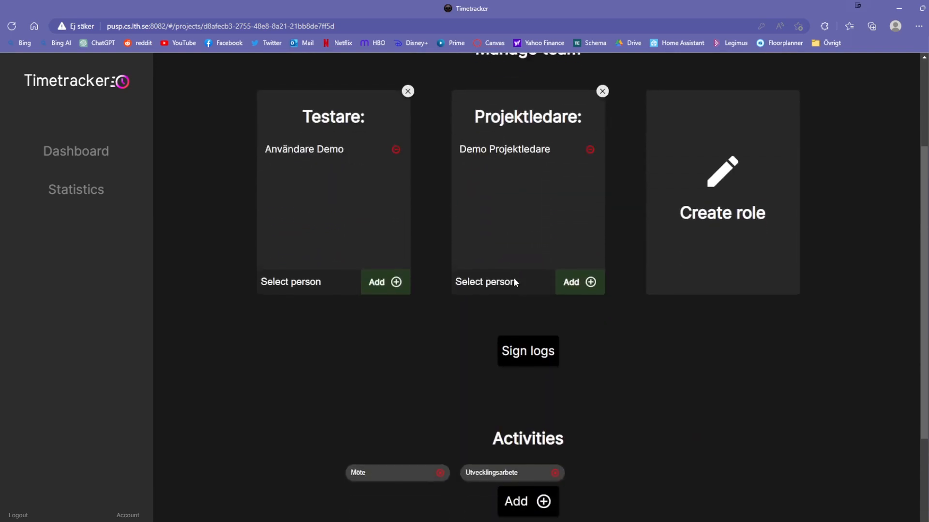
left_click(535, 351)
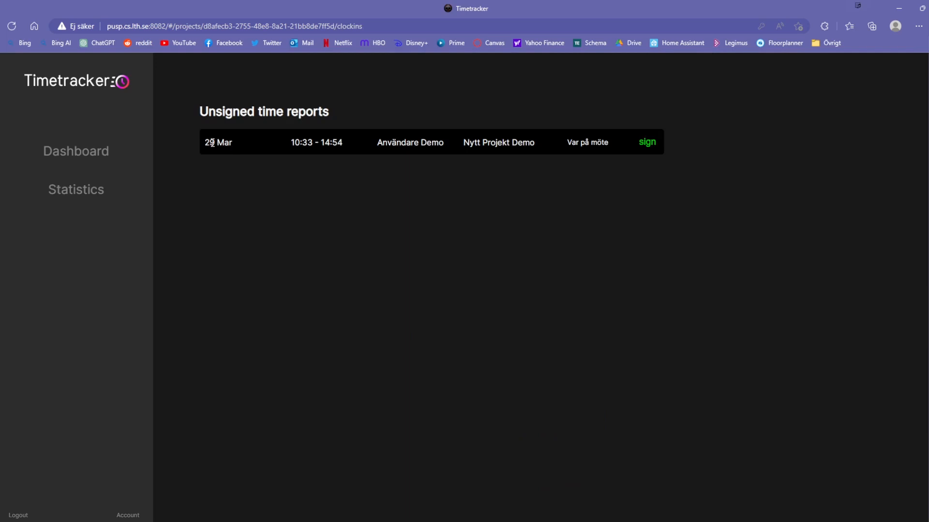
left_click_drag(211, 143, 605, 143)
left_click(569, 192)
left_click(647, 143)
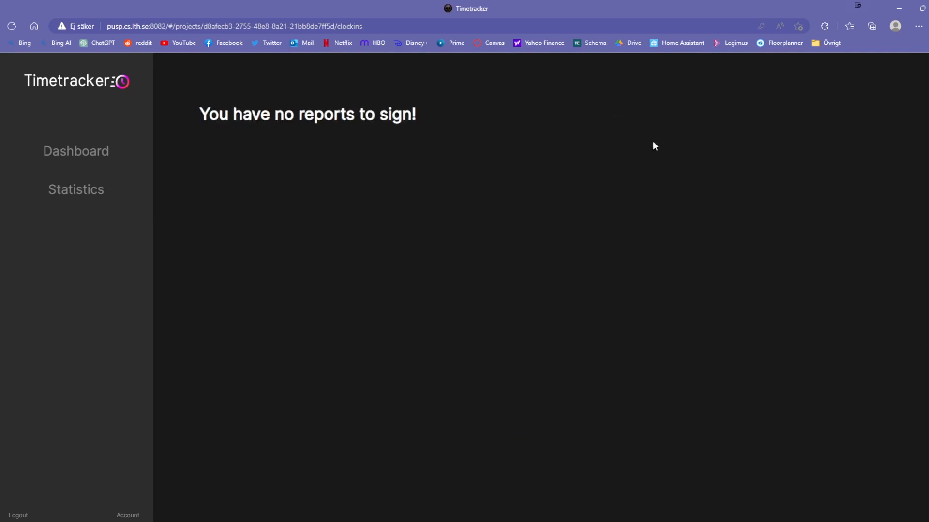
left_click(95, 161)
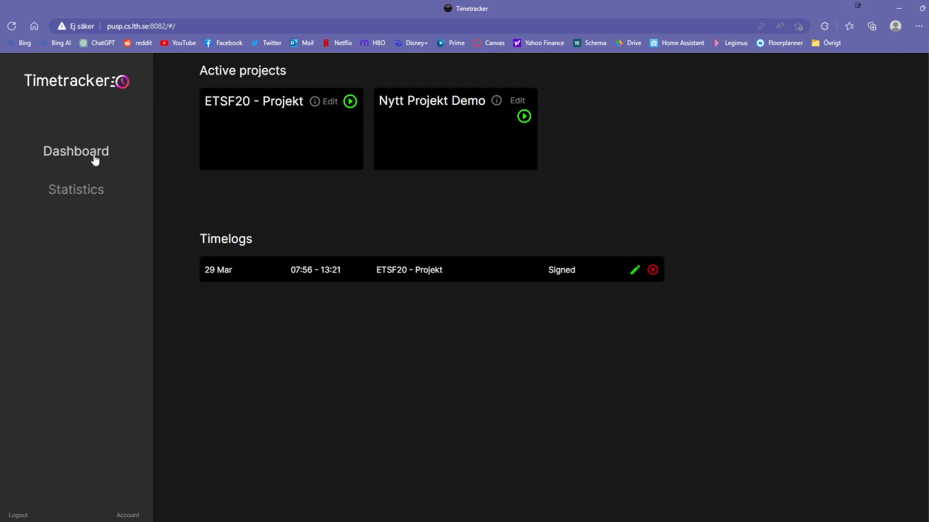
- View Nytt Projekt Demo's time statistics, then switch to ETSF20 - Projekt
left_click(496, 101)
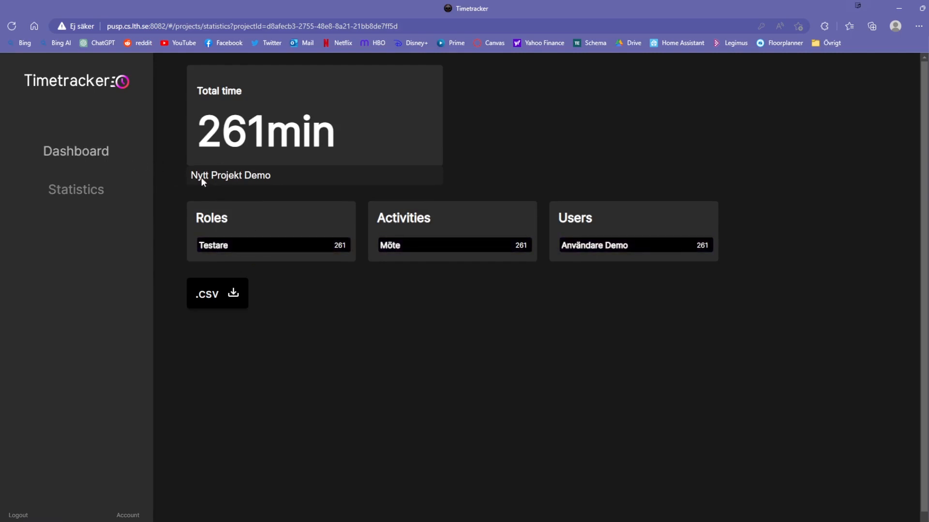
left_click(216, 182)
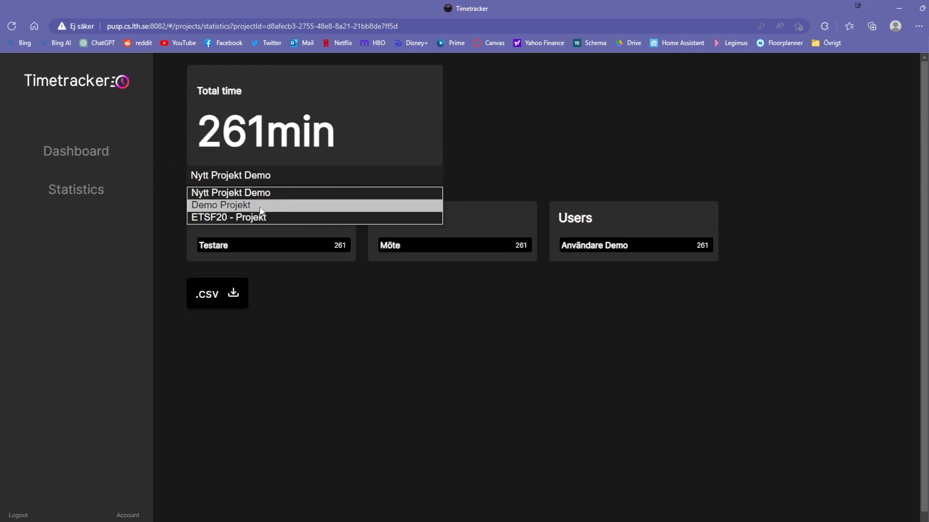
left_click(217, 220)
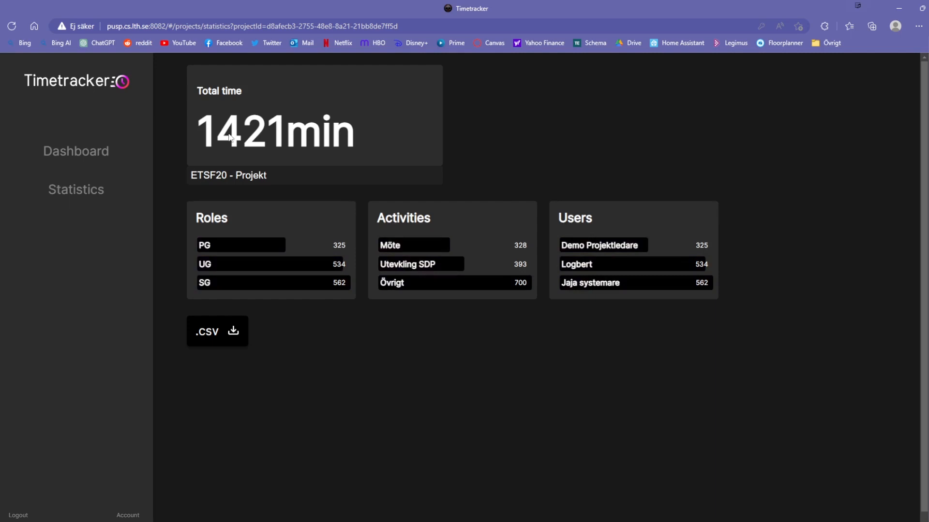
- On the Statistics page compare Nytt Projekt Demo and ETSF20 - Projekt, then open the account profile
left_click(61, 196)
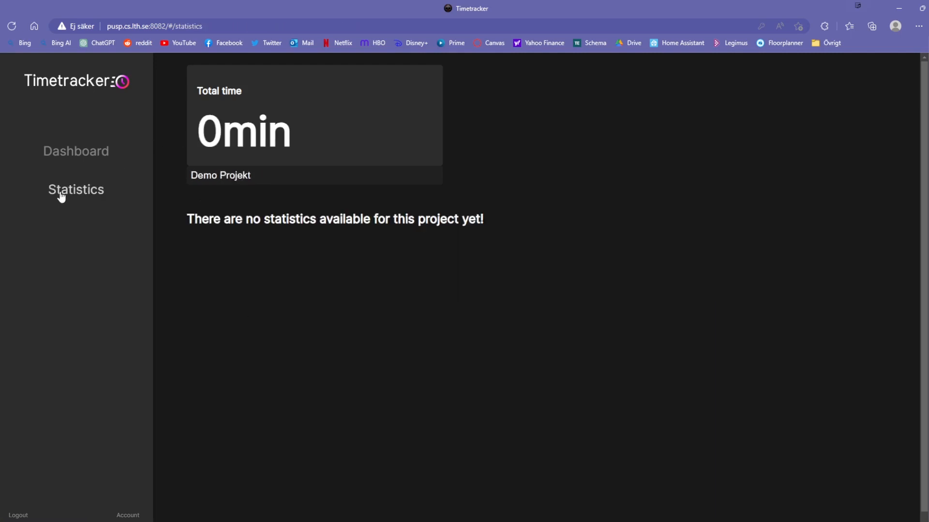
left_click(208, 176)
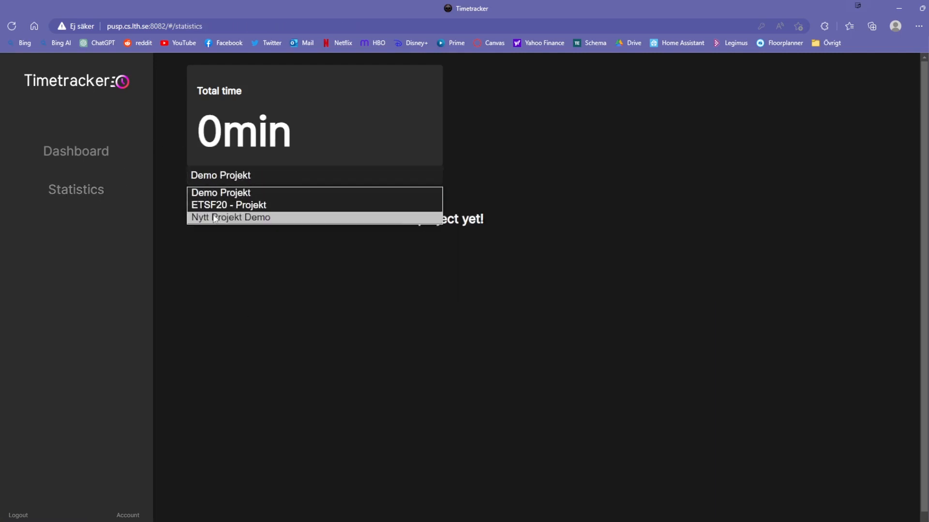
left_click(215, 217)
left_click(219, 179)
left_click(217, 203)
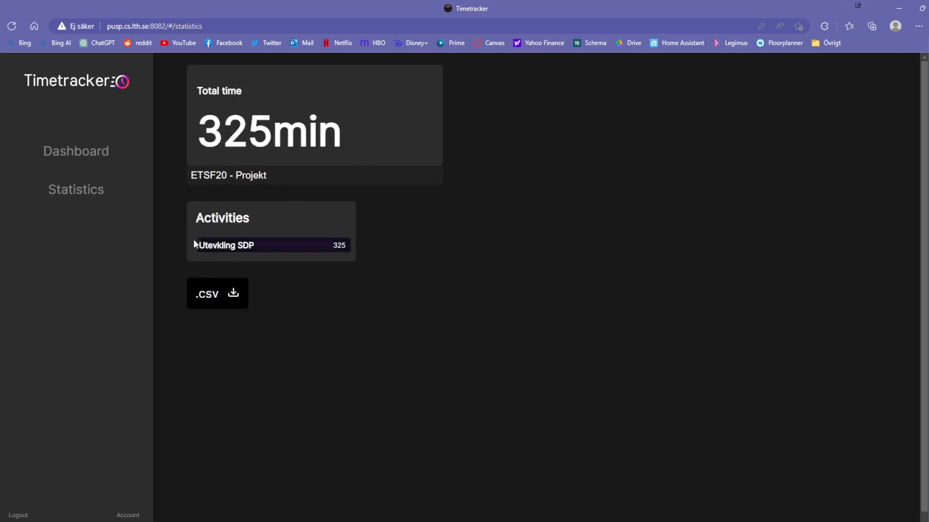
left_click(105, 157)
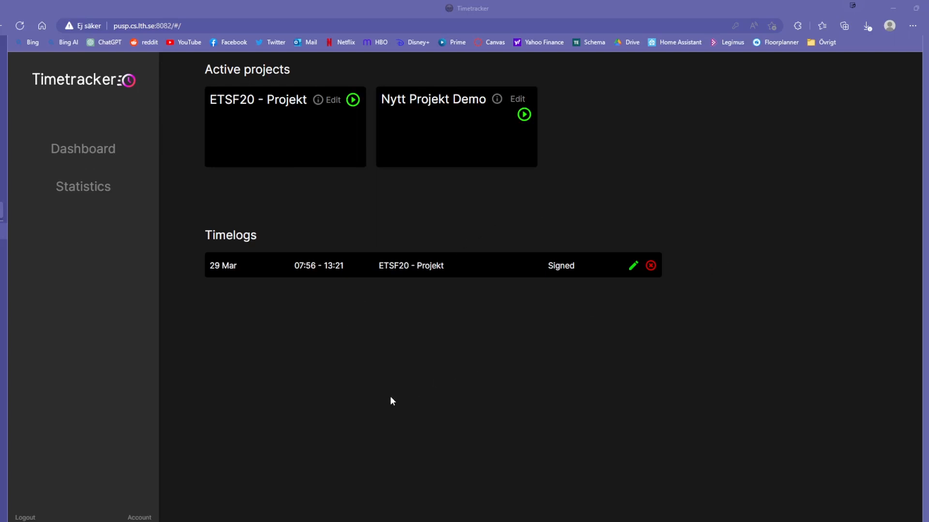
left_click(140, 517)
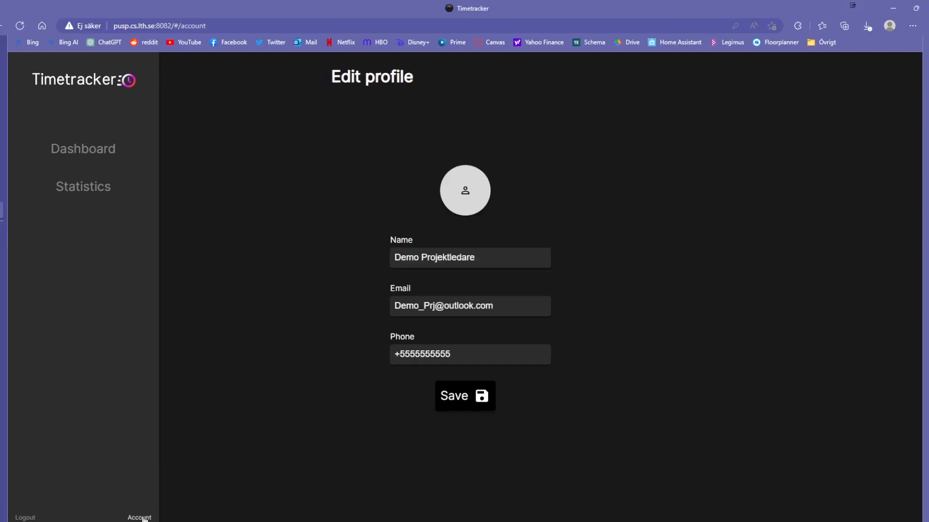